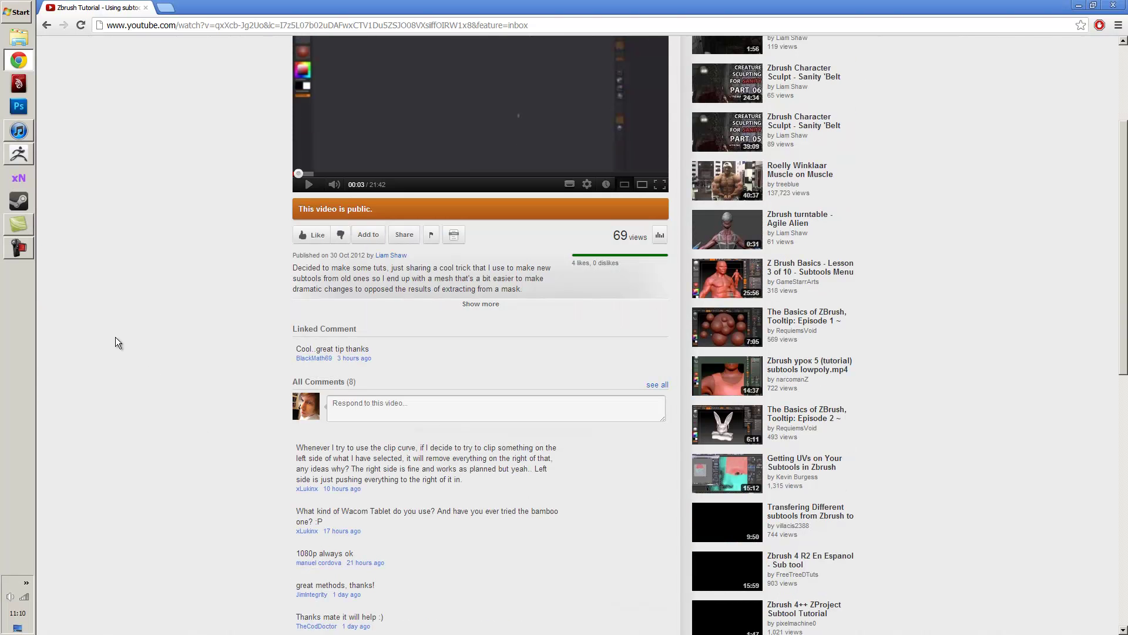
# Read the viewer comment about Clip Curve problems under the subtools tutorial video, and close the video's tab
pyautogui.click(18, 248)
pyautogui.scroll(-3, 188, 416)
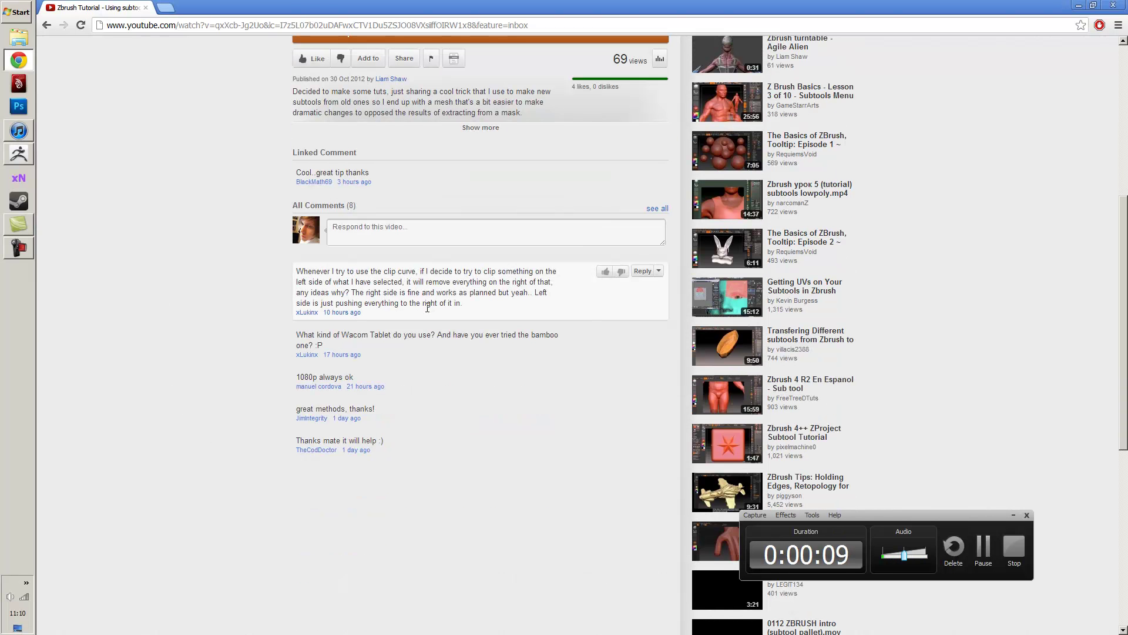
pyautogui.scroll(5, 189, 381)
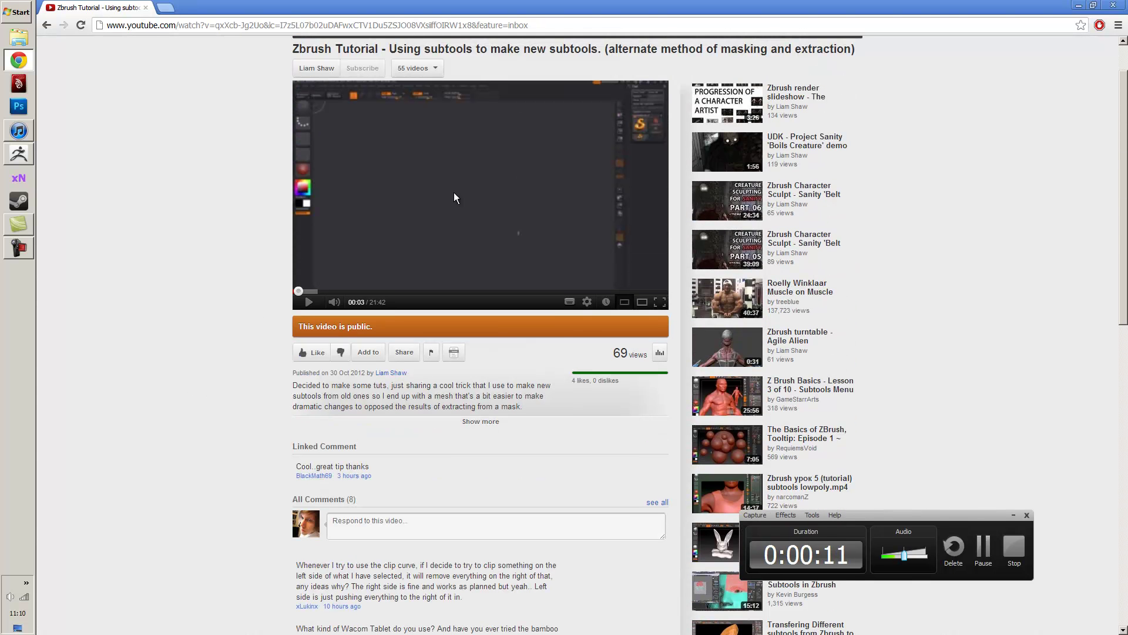
pyautogui.click(161, 12)
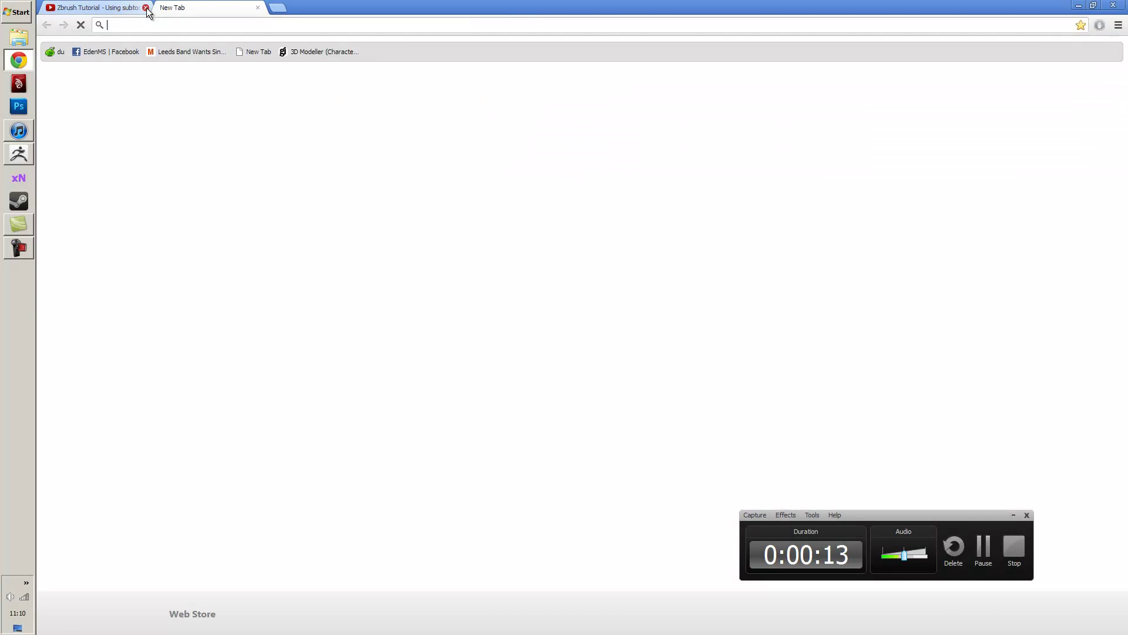
pyautogui.click(137, 13)
pyautogui.scroll(-4, 231, 302)
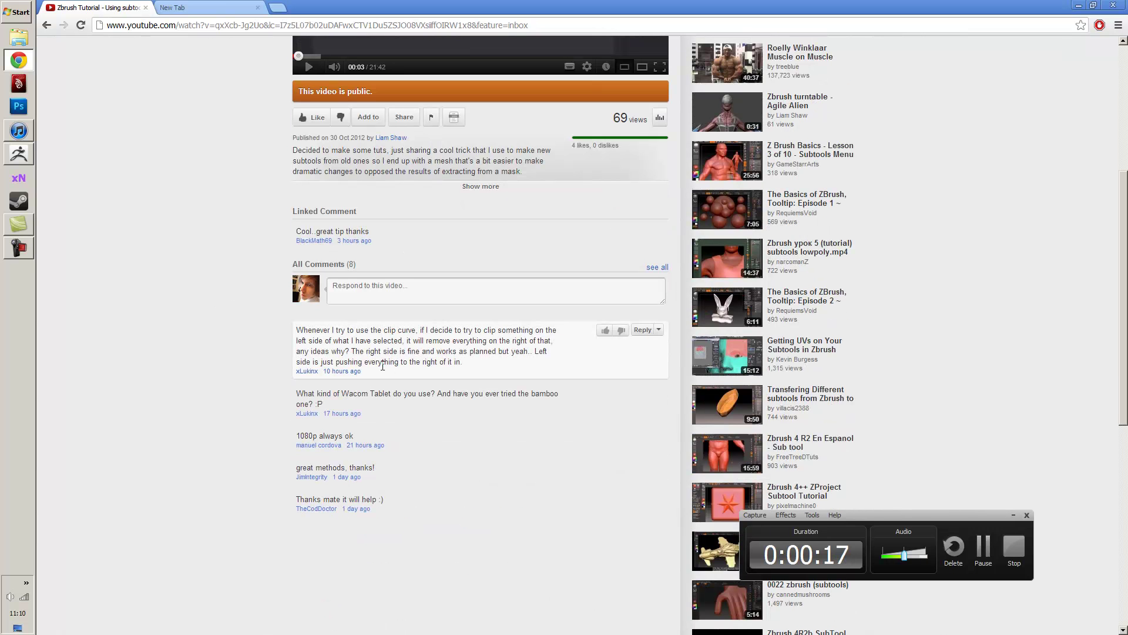
pyautogui.click(146, 8)
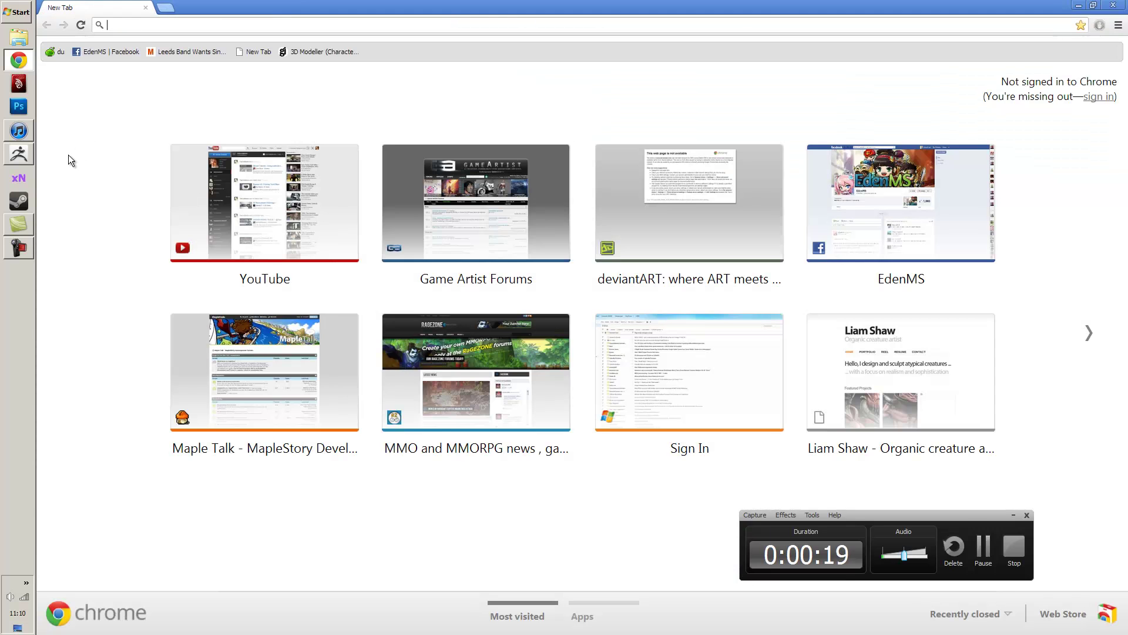
# Switch to ZBrush and draw a Cube3D mesh on the empty canvas in Edit mode
pyautogui.click(19, 154)
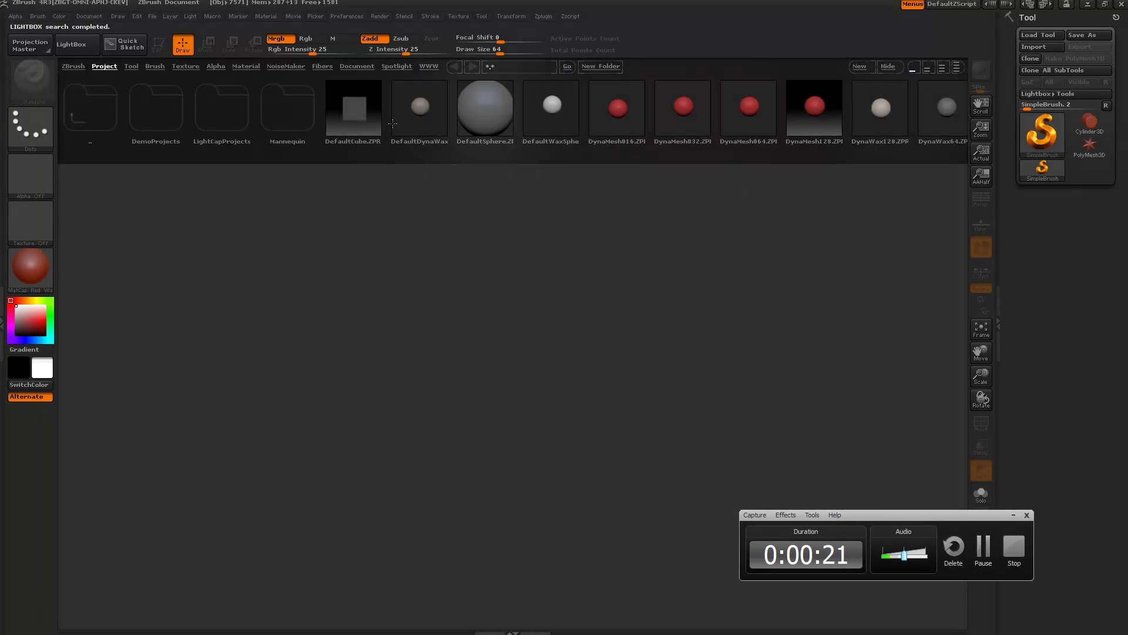
pyautogui.press(',')
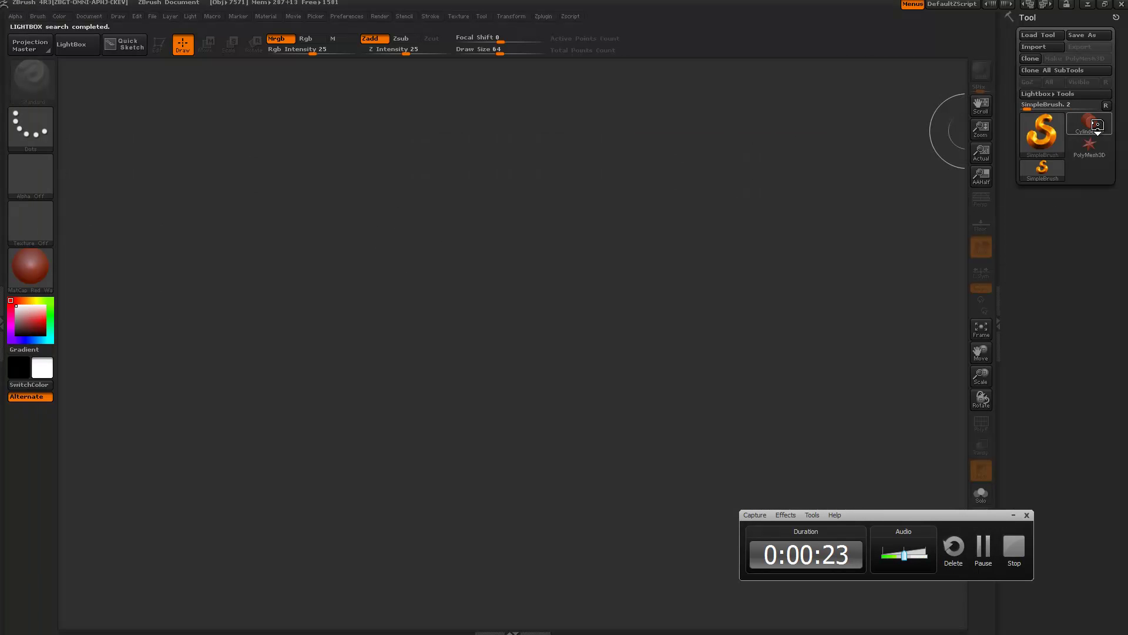
pyautogui.click(1098, 126)
pyautogui.click(1045, 140)
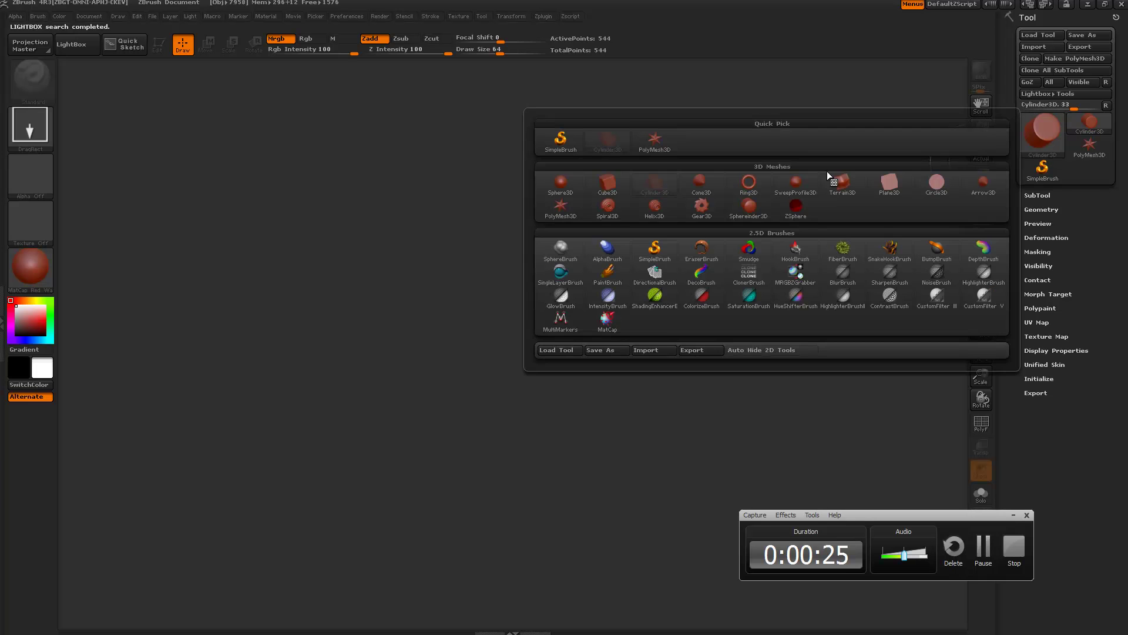
pyautogui.click(607, 184)
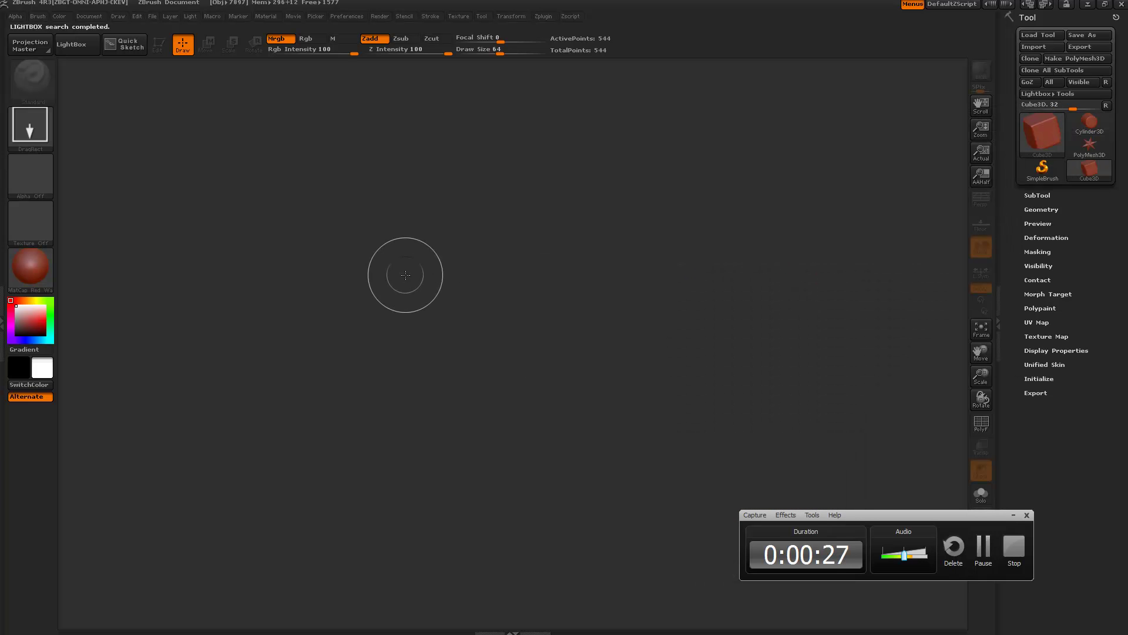
pyautogui.moveTo(411, 272); pyautogui.dragTo(427, 462)
pyautogui.press('t')
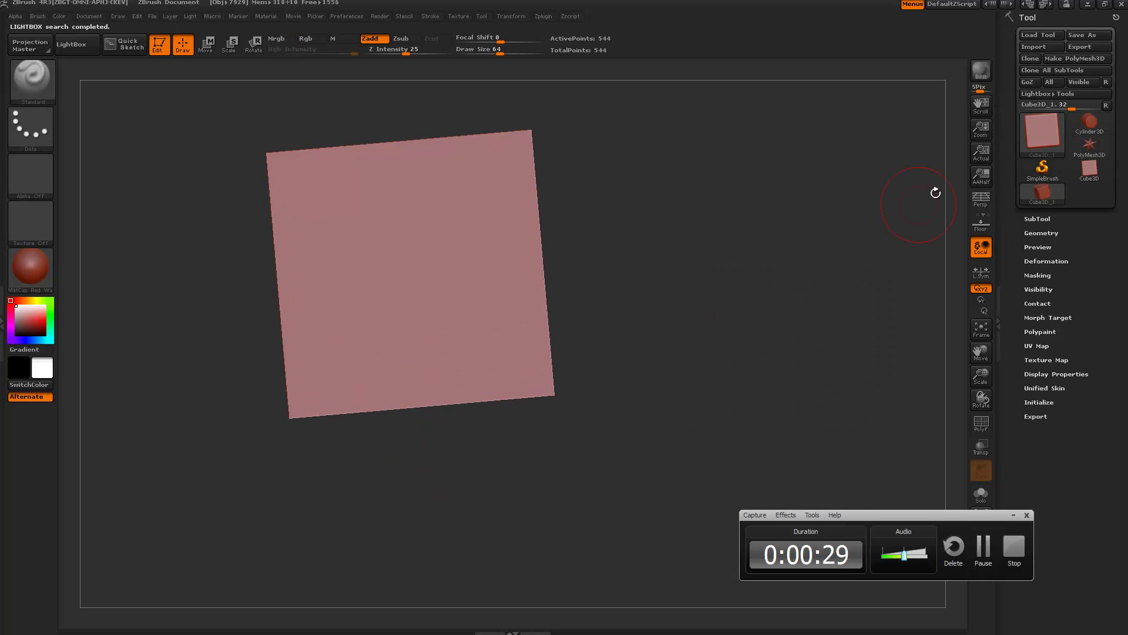
# Convert the cube to a PolyMesh3D and subdivide it three times
pyautogui.click(1062, 59)
pyautogui.moveTo(676, 254); pyautogui.dragTo(775, 322)
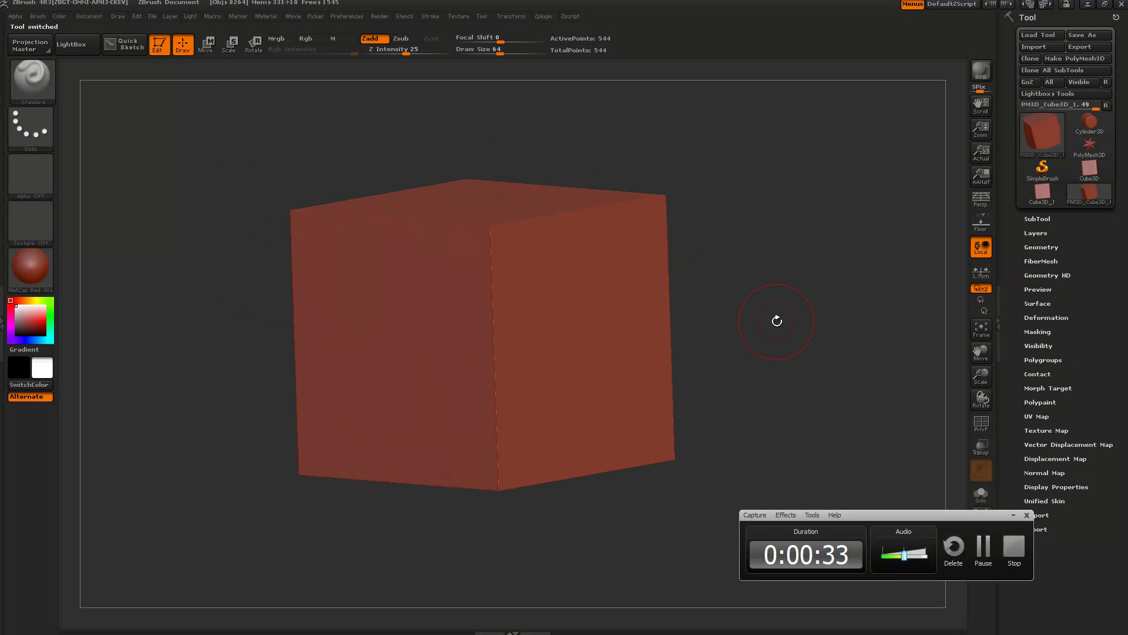
pyautogui.hotkey('ctrl', 'd')
pyautogui.hotkey('ctrl', 'd')
pyautogui.hotkey('ctrl', 'd')
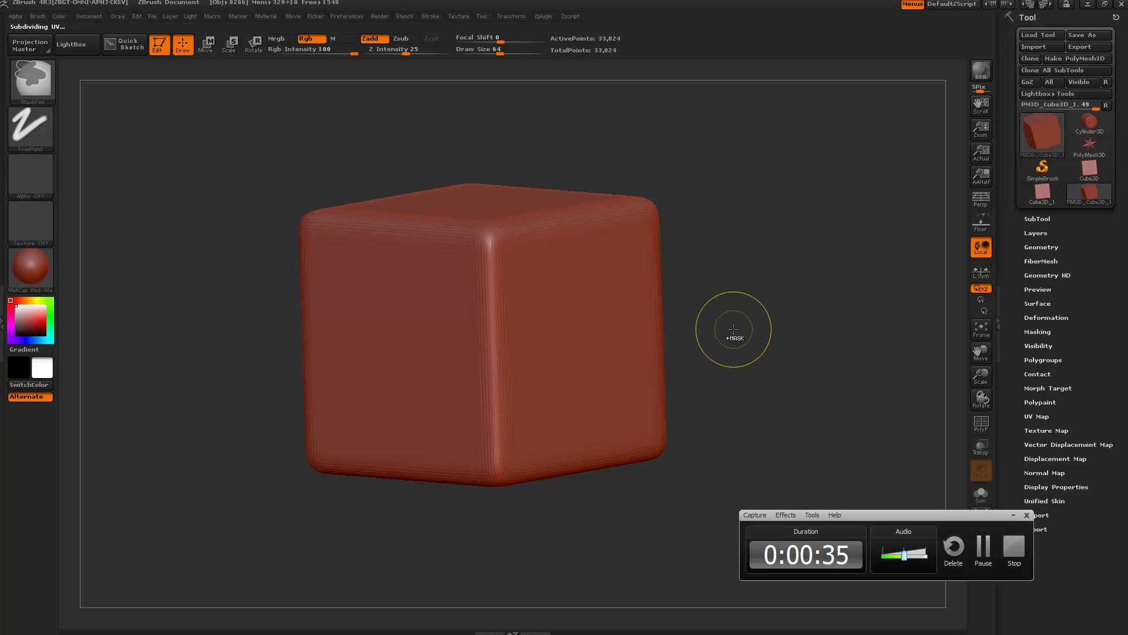
pyautogui.moveTo(733, 329)
pyautogui.mouseDown()
pyautogui.moveTo(728, 277)
pyautogui.moveTo(762, 269)
pyautogui.mouseUp()
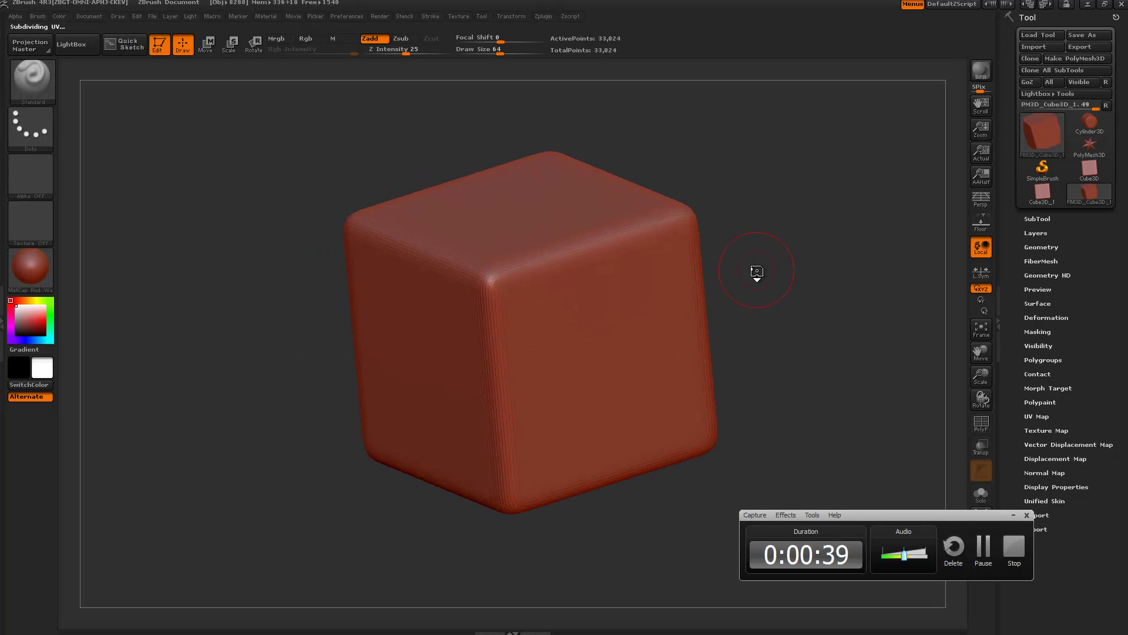
# Choose the ClipCurve brush as the active selection brush and suppress its usage note until the next restart
pyautogui.press('b')
pyautogui.press('c')
pyautogui.press('c')
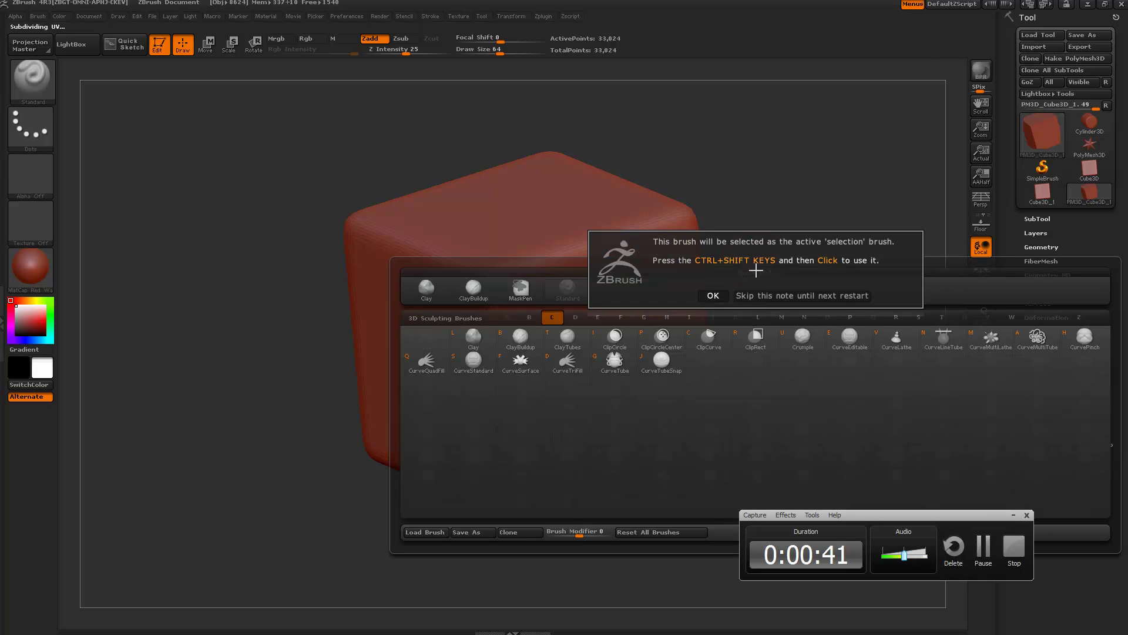
pyautogui.click(754, 296)
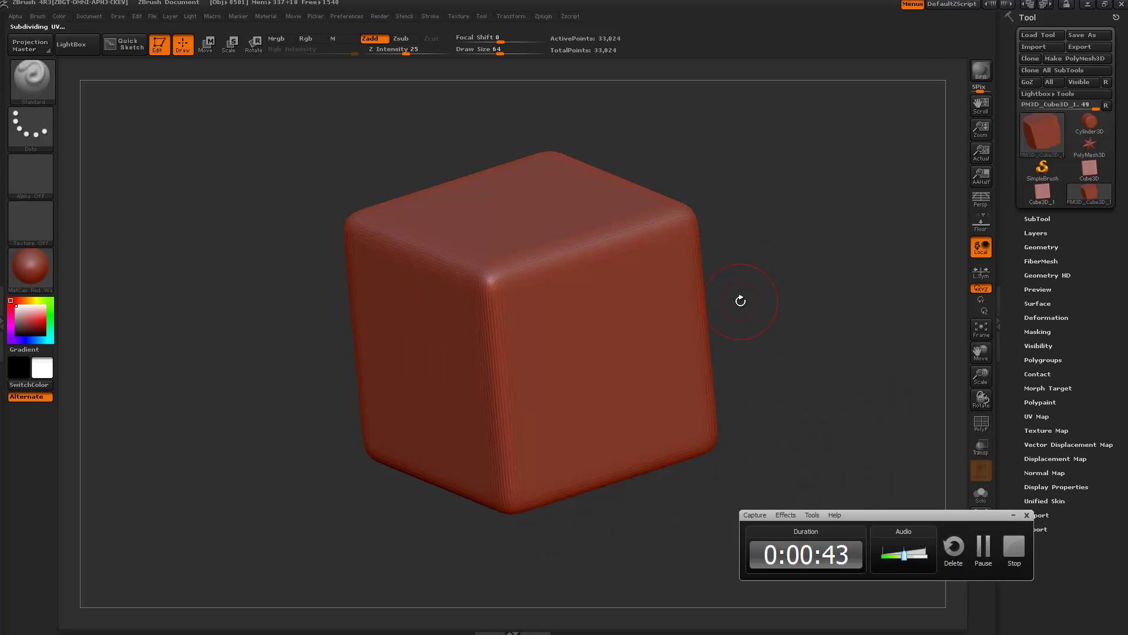
pyautogui.moveTo(757, 269); pyautogui.dragTo(622, 295)
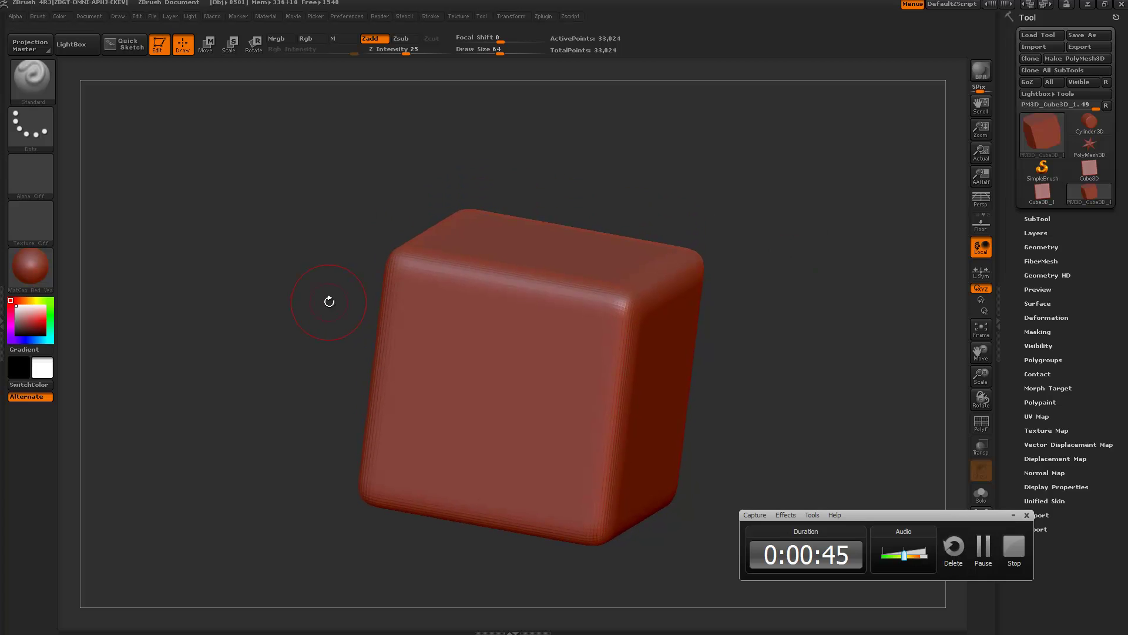
# Try a curved ClipCurve cut across the cube's upper-left corner and undo it
pyautogui.moveTo(307, 317)
pyautogui.keyDown('ctrl'); pyautogui.mouseDown()
pyautogui.moveTo(440, 184)
pyautogui.moveTo(308, 194)
pyautogui.mouseUp(); pyautogui.keyUp('ctrl')
pyautogui.moveTo(256, 357)
pyautogui.keyDown('ctrl'); pyautogui.keyDown('shift'); pyautogui.mouseDown()
pyautogui.moveTo(397, 152)
pyautogui.moveTo(298, 170)
pyautogui.moveTo(443, 385)
pyautogui.moveTo(398, 468)
pyautogui.moveTo(274, 230)
pyautogui.mouseUp(); pyautogui.keyUp('shift'); pyautogui.keyUp('ctrl')
pyautogui.moveTo(318, 338)
pyautogui.mouseDown()
pyautogui.moveTo(310, 274)
pyautogui.moveTo(290, 284)
pyautogui.mouseUp()
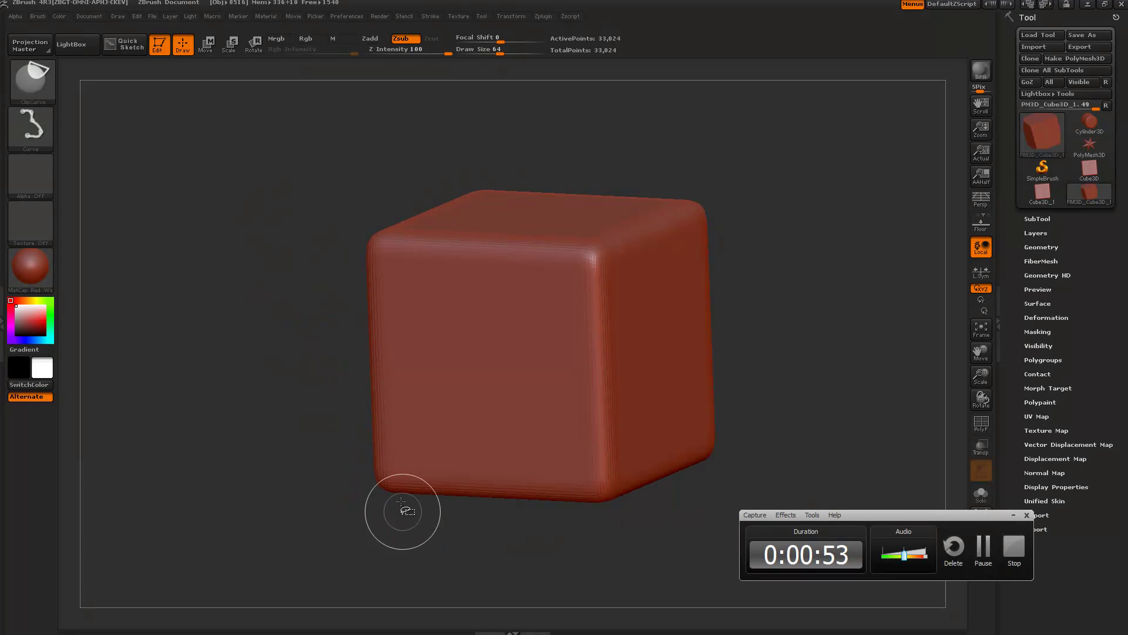
pyautogui.moveTo(390, 130)
pyautogui.keyDown('ctrl'); pyautogui.keyDown('shift'); pyautogui.mouseDown()
pyautogui.moveTo(433, 612)
pyautogui.moveTo(411, 506)
pyautogui.moveTo(412, 574)
pyautogui.moveTo(424, 578)
pyautogui.moveTo(385, 131)
pyautogui.moveTo(406, 85)
pyautogui.moveTo(470, 101)
pyautogui.moveTo(491, 60)
pyautogui.moveTo(423, 243)
pyautogui.moveTo(455, 250)
pyautogui.moveTo(407, 166)
pyautogui.mouseUp(); pyautogui.keyUp('shift'); pyautogui.keyUp('ctrl')
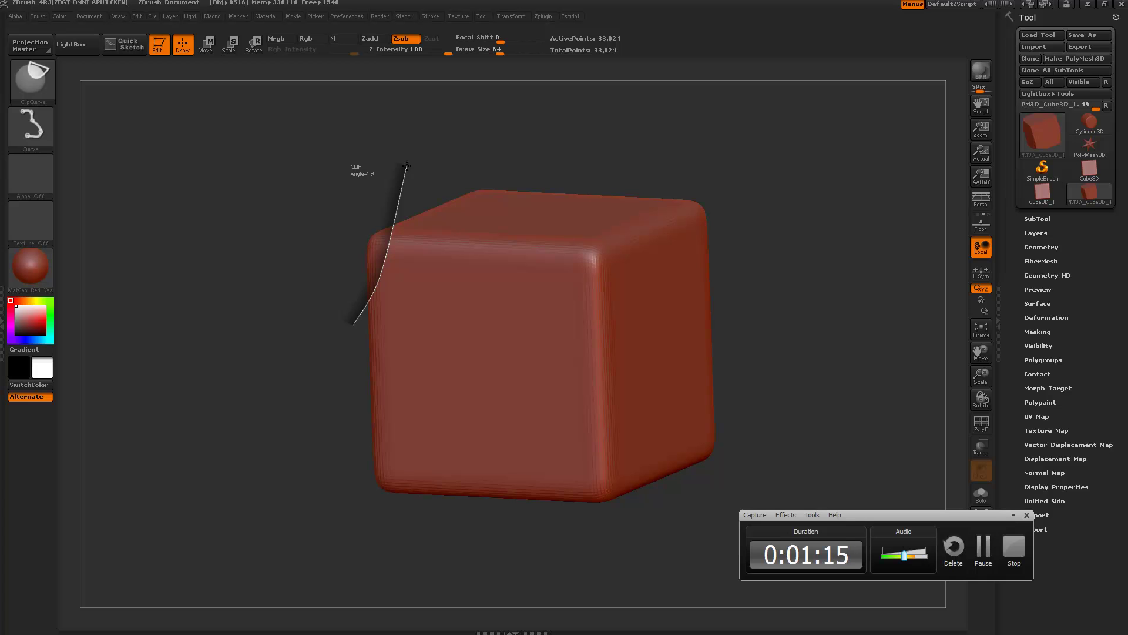
pyautogui.keyDown('ctrl'); pyautogui.keyDown('shift'); pyautogui.moveTo(407, 166); pyautogui.dragTo(408, 165); pyautogui.keyUp('shift'); pyautogui.keyUp('ctrl')
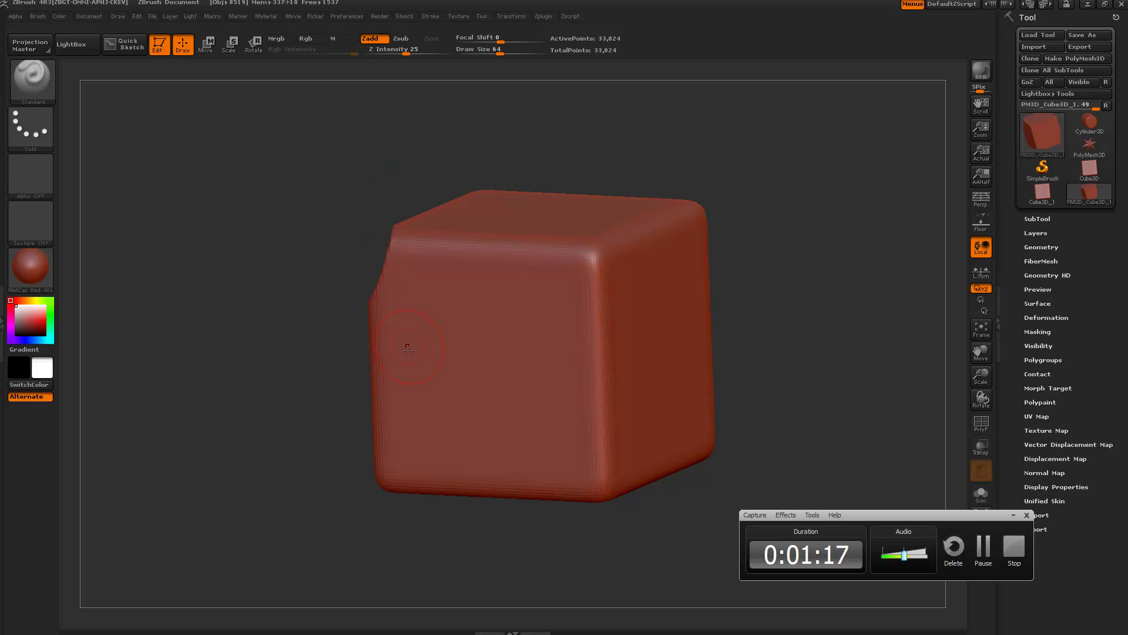
pyautogui.hotkey('ctrl', 'z')
# Try ClipCurve cuts across the cube's lower-left corner in different stroke directions, undoing each one
pyautogui.moveTo(403, 539); pyautogui.dragTo(259, 283)
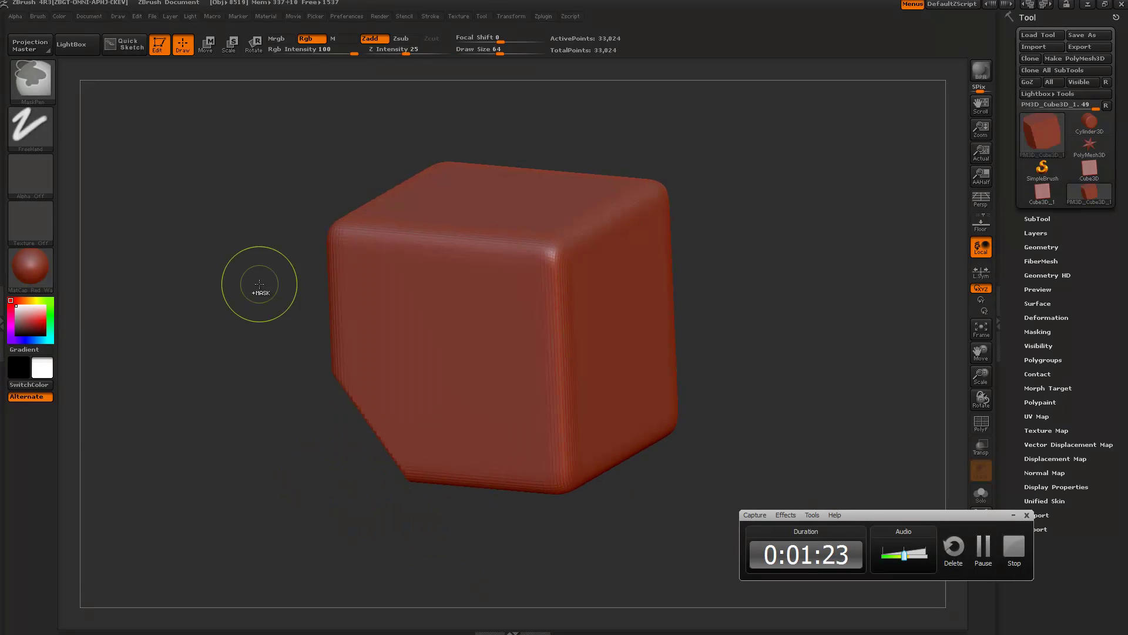
pyautogui.hotkey('ctrl', 'z')
pyautogui.moveTo(225, 194)
pyautogui.keyDown('ctrl'); pyautogui.keyDown('shift'); pyautogui.mouseDown()
pyautogui.moveTo(453, 591)
pyautogui.moveTo(463, 591)
pyautogui.mouseUp(); pyautogui.keyUp('shift'); pyautogui.keyUp('ctrl')
pyautogui.hotkey('ctrl', 'z')
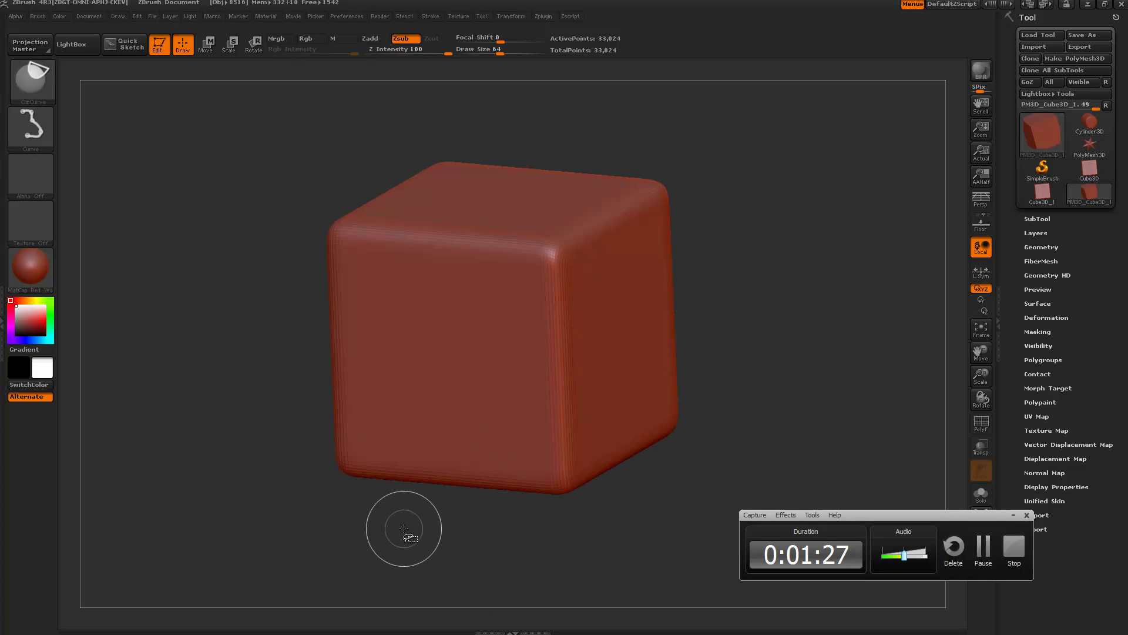
pyautogui.keyDown('ctrl'); pyautogui.keyDown('shift'); pyautogui.moveTo(396, 519); pyautogui.dragTo(305, 368); pyautogui.keyUp('shift'); pyautogui.keyUp('ctrl')
pyautogui.hotkey('ctrl', 'z')
# Clip several upper corners and side edges off the cube from different angles with straight and curved ClipCurve cuts
pyautogui.moveTo(282, 407)
pyautogui.keyDown('ctrl'); pyautogui.keyDown('shift'); pyautogui.mouseDown()
pyautogui.moveTo(378, 292)
pyautogui.moveTo(373, 141)
pyautogui.mouseUp(); pyautogui.keyUp('shift'); pyautogui.keyUp('ctrl')
pyautogui.moveTo(236, 294)
pyautogui.mouseDown()
pyautogui.moveTo(758, 303)
pyautogui.moveTo(650, 297)
pyautogui.moveTo(532, 207)
pyautogui.mouseUp()
pyautogui.moveTo(473, 183)
pyautogui.keyDown('ctrl'); pyautogui.keyDown('shift'); pyautogui.mouseDown()
pyautogui.moveTo(529, 360)
pyautogui.moveTo(558, 356)
pyautogui.mouseUp(); pyautogui.keyUp('shift'); pyautogui.keyUp('ctrl')
pyautogui.moveTo(650, 348); pyautogui.dragTo(581, 246)
pyautogui.moveTo(345, 176)
pyautogui.keyDown('ctrl'); pyautogui.keyDown('shift'); pyautogui.mouseDown()
pyautogui.moveTo(499, 242)
pyautogui.moveTo(599, 234)
pyautogui.moveTo(305, 245)
pyautogui.moveTo(201, 376)
pyautogui.moveTo(315, 167)
pyautogui.moveTo(184, 428)
pyautogui.moveTo(221, 366)
pyautogui.mouseUp(); pyautogui.keyUp('shift'); pyautogui.keyUp('ctrl')
pyautogui.keyDown('ctrl'); pyautogui.keyDown('shift'); pyautogui.moveTo(272, 566); pyautogui.dragTo(271, 196); pyautogui.keyUp('shift'); pyautogui.keyUp('ctrl')
pyautogui.moveTo(589, 115)
pyautogui.keyDown('ctrl'); pyautogui.keyDown('shift'); pyautogui.mouseDown()
pyautogui.moveTo(582, 513)
pyautogui.moveTo(601, 507)
pyautogui.moveTo(365, 514)
pyautogui.moveTo(331, 356)
pyautogui.moveTo(479, 343)
pyautogui.moveTo(551, 410)
pyautogui.moveTo(643, 441)
pyautogui.mouseUp(); pyautogui.keyUp('shift'); pyautogui.keyUp('ctrl')
pyautogui.moveTo(444, 457); pyautogui.dragTo(270, 255)
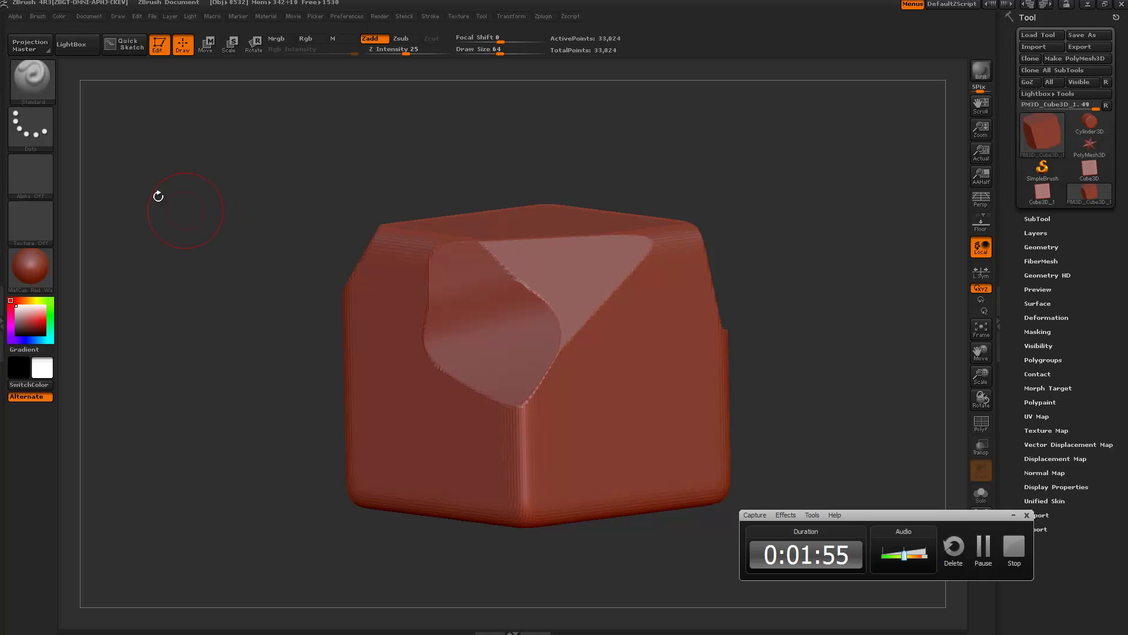
# Replace ClipCurve with the ClipCircleCenter brush as the active clipping brush
pyautogui.keyDown('ctrl'); pyautogui.keyDown('shift'); pyautogui.click(41, 71); pyautogui.keyUp('shift'); pyautogui.keyUp('ctrl')
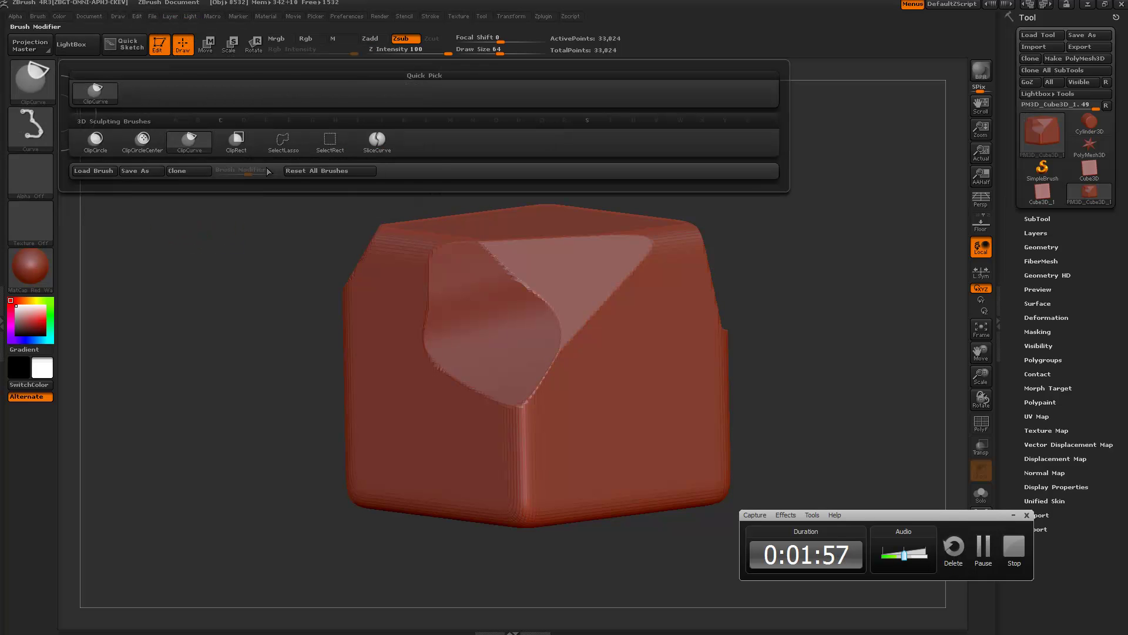
pyautogui.click(143, 149)
pyautogui.click(40, 81)
pyautogui.moveTo(98, 151)
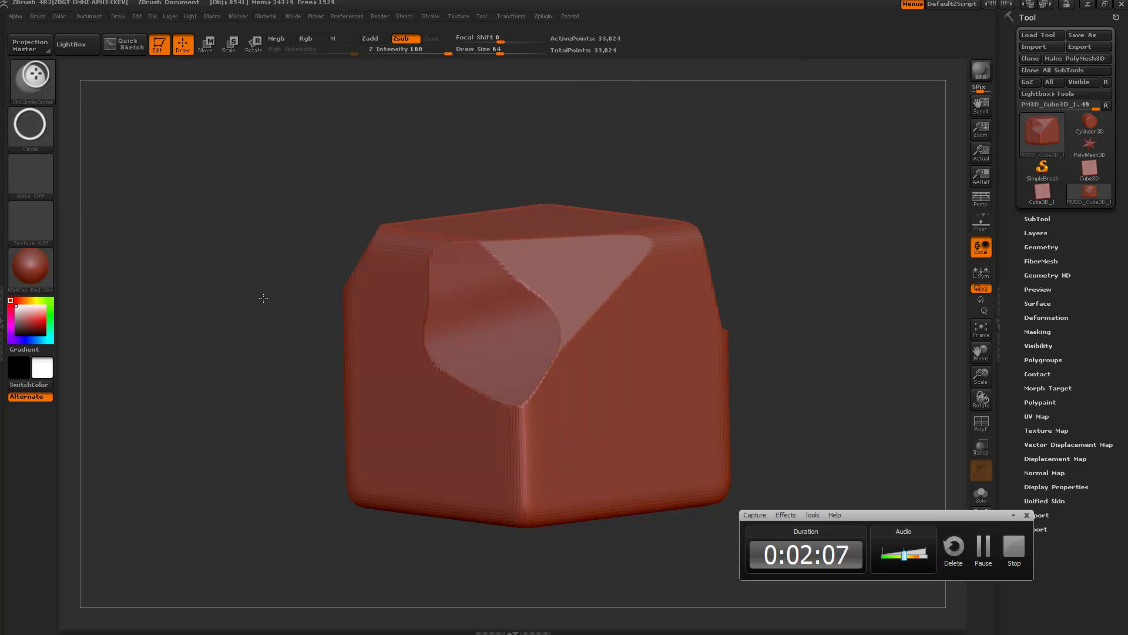
# Try circular clips starting from the empty area beside the block's upper-left corner, undoing each one
pyautogui.moveTo(263, 298)
pyautogui.keyDown('ctrl'); pyautogui.keyDown('shift'); pyautogui.mouseDown()
pyautogui.moveTo(235, 214)
pyautogui.moveTo(253, 253)
pyautogui.moveTo(290, 222)
pyautogui.moveTo(265, 238)
pyautogui.mouseUp(); pyautogui.keyUp('shift'); pyautogui.keyUp('ctrl')
pyautogui.hotkey('ctrl', 'z')
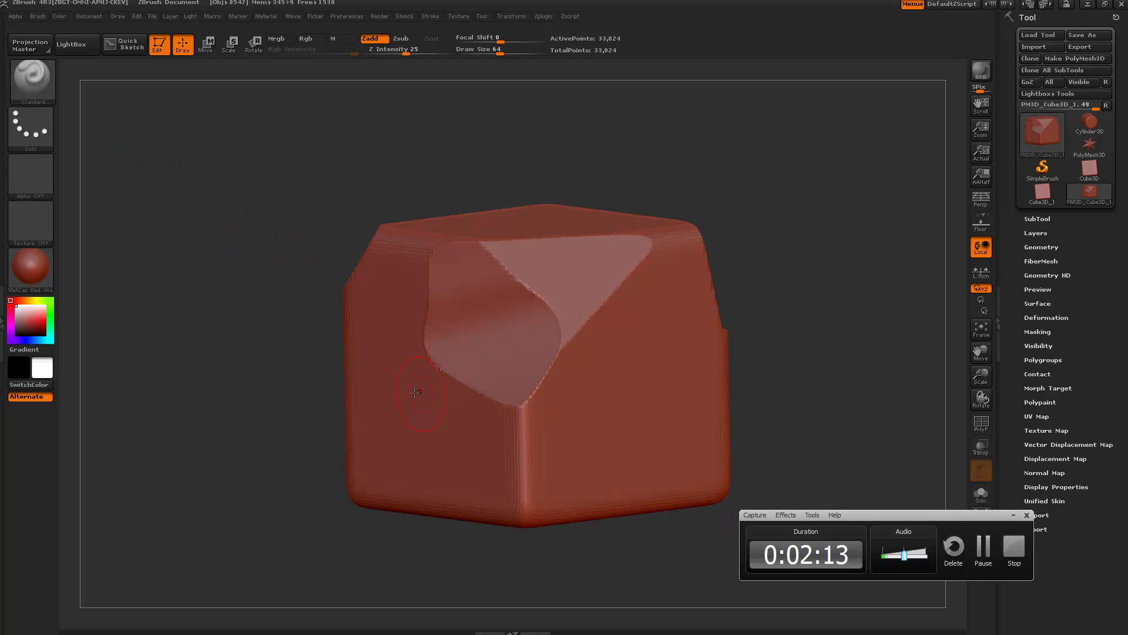
pyautogui.moveTo(270, 259)
pyautogui.keyDown('ctrl'); pyautogui.keyDown('shift'); pyautogui.mouseDown()
pyautogui.moveTo(317, 187)
pyautogui.moveTo(284, 234)
pyautogui.moveTo(327, 145)
pyautogui.moveTo(278, 246)
pyautogui.moveTo(303, 147)
pyautogui.moveTo(279, 234)
pyautogui.moveTo(288, 179)
pyautogui.moveTo(260, 230)
pyautogui.mouseUp(); pyautogui.keyUp('shift'); pyautogui.keyUp('ctrl')
pyautogui.hotkey('ctrl', 'z')
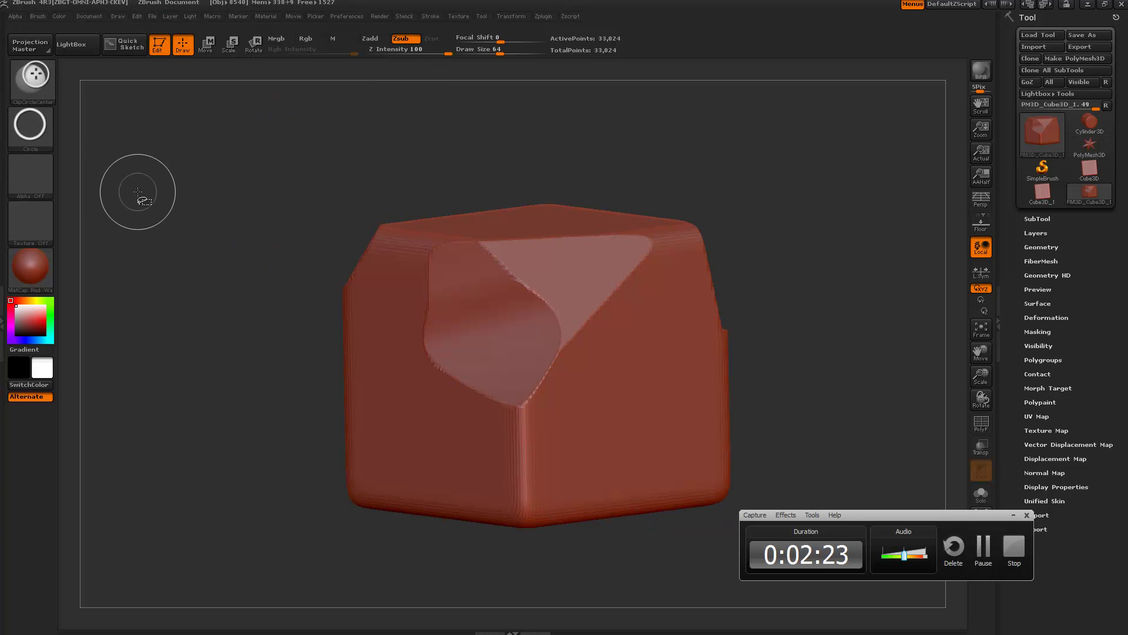
# Change the ClipCircleCenter brush's stroke to Rect and try a rectangular clip starting beside the block
pyautogui.click(37, 142)
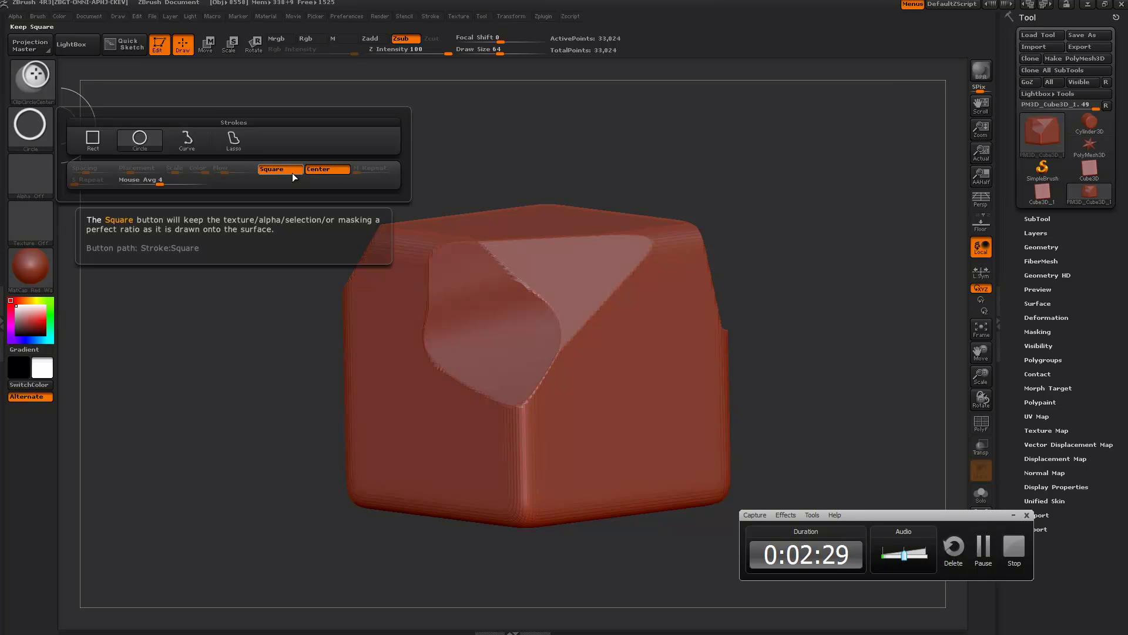
pyautogui.click(25, 93)
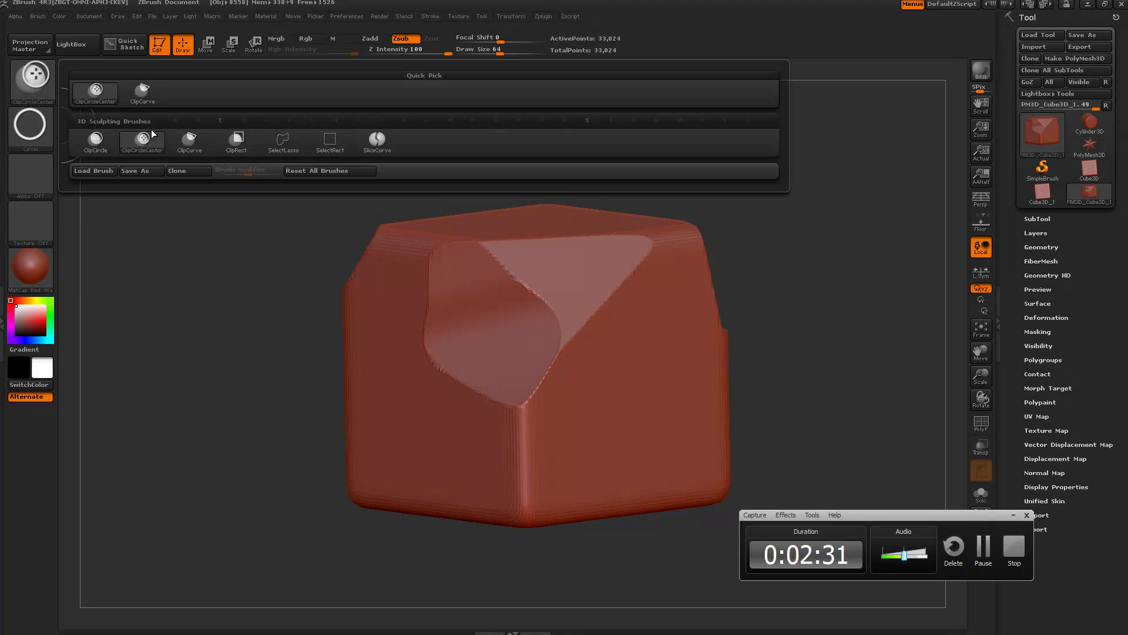
pyautogui.click(30, 126)
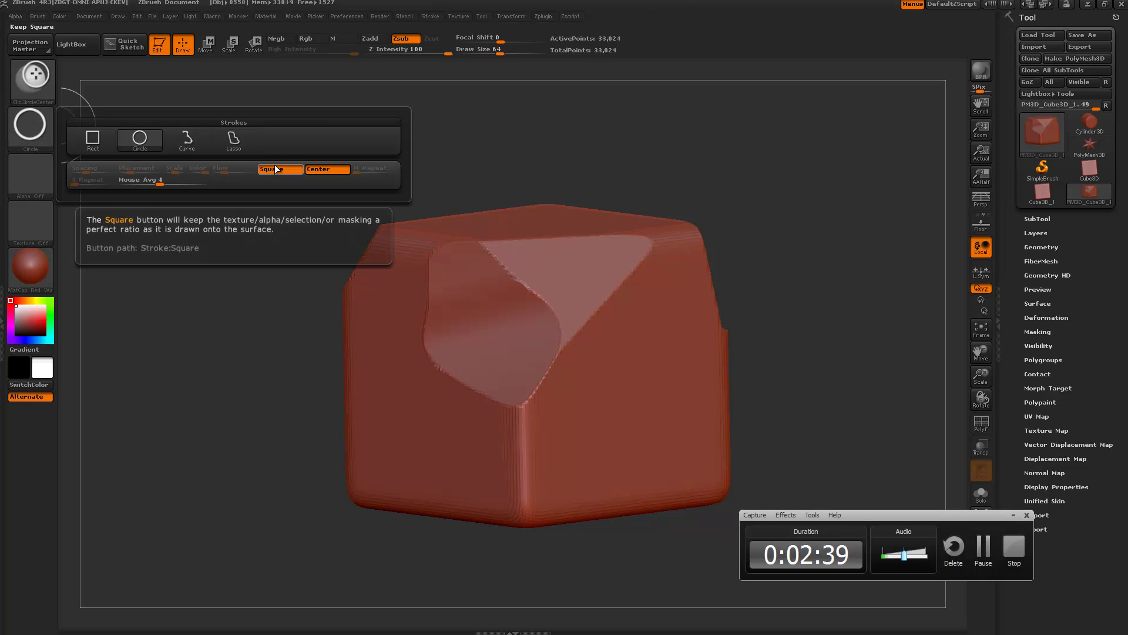
pyautogui.click(92, 139)
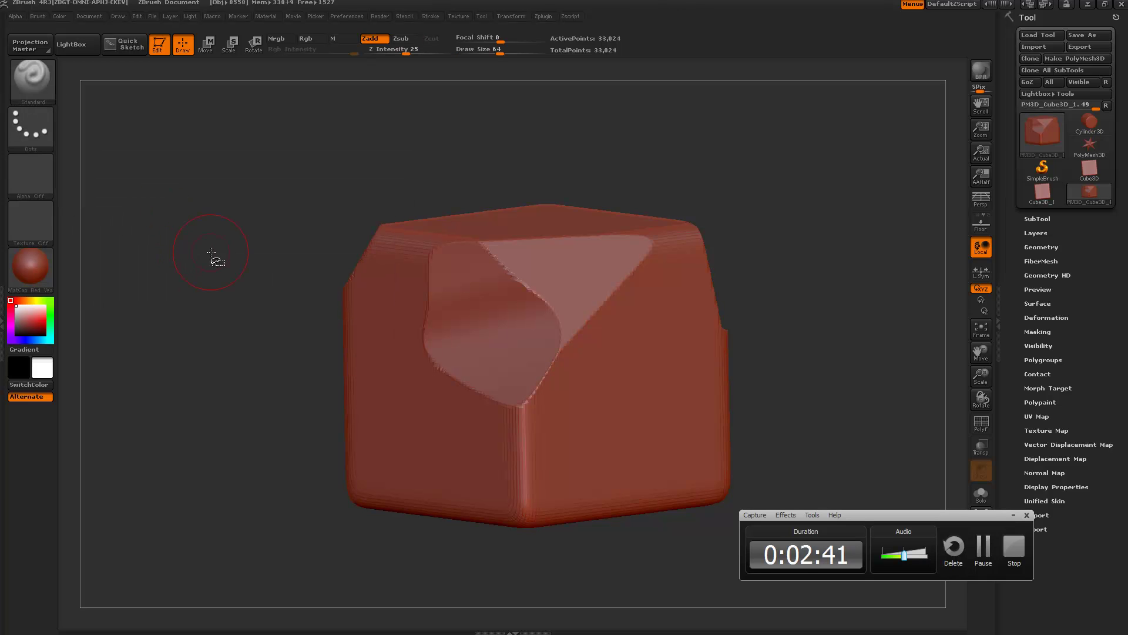
pyautogui.moveTo(213, 251); pyautogui.dragTo(265, 171)
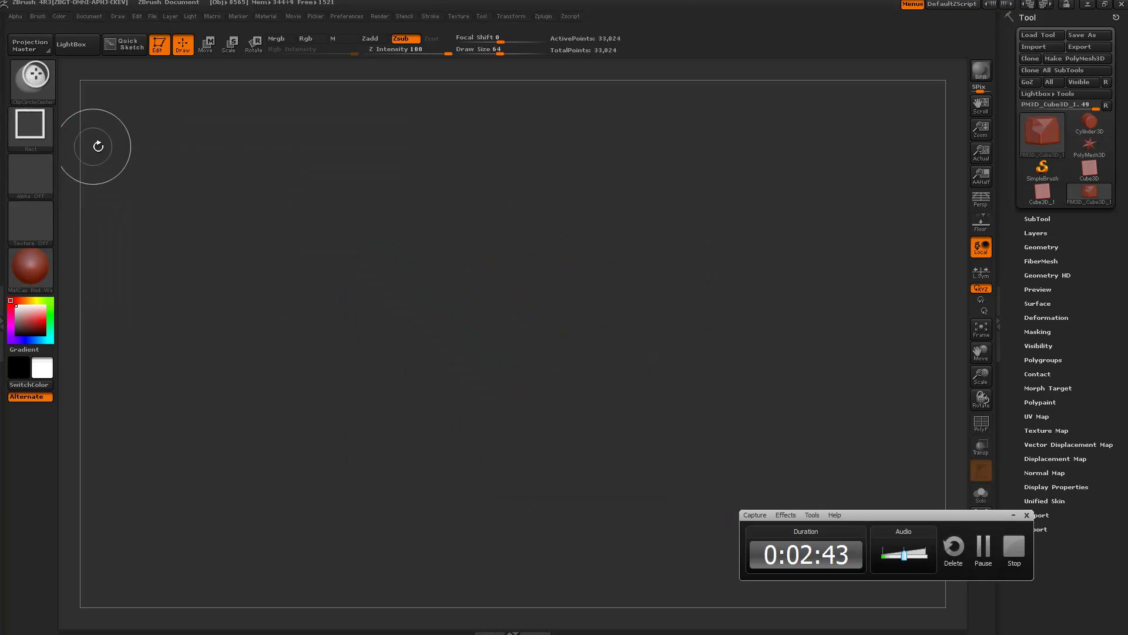
# Set the clipping brush's stroke back to Circle and undo the last clip
pyautogui.click(33, 138)
pyautogui.click(129, 146)
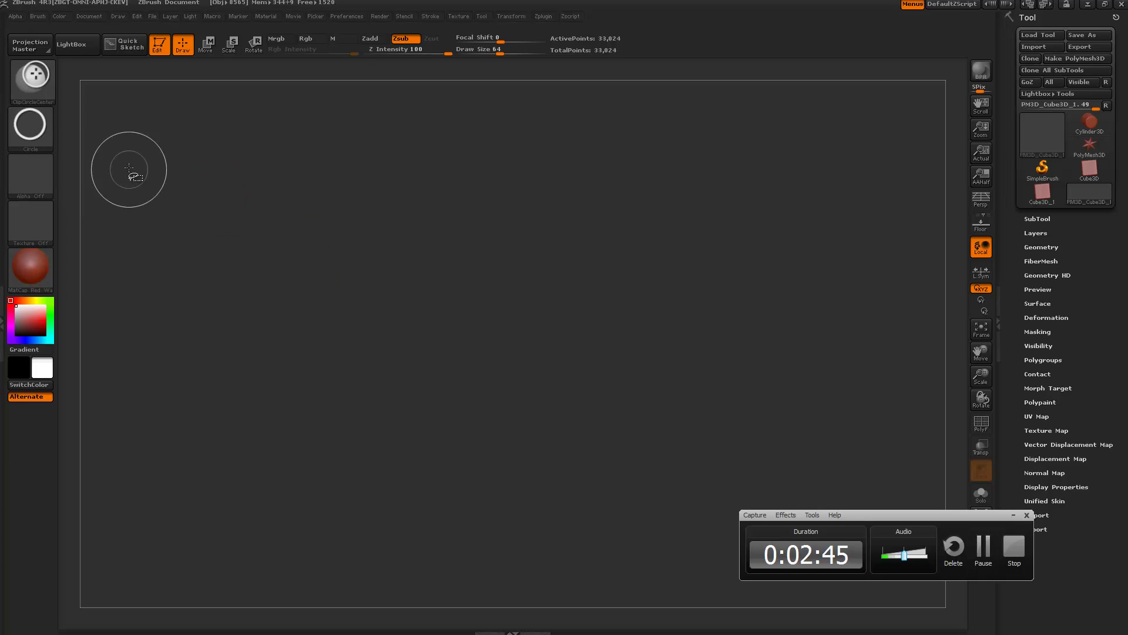
pyautogui.click(30, 125)
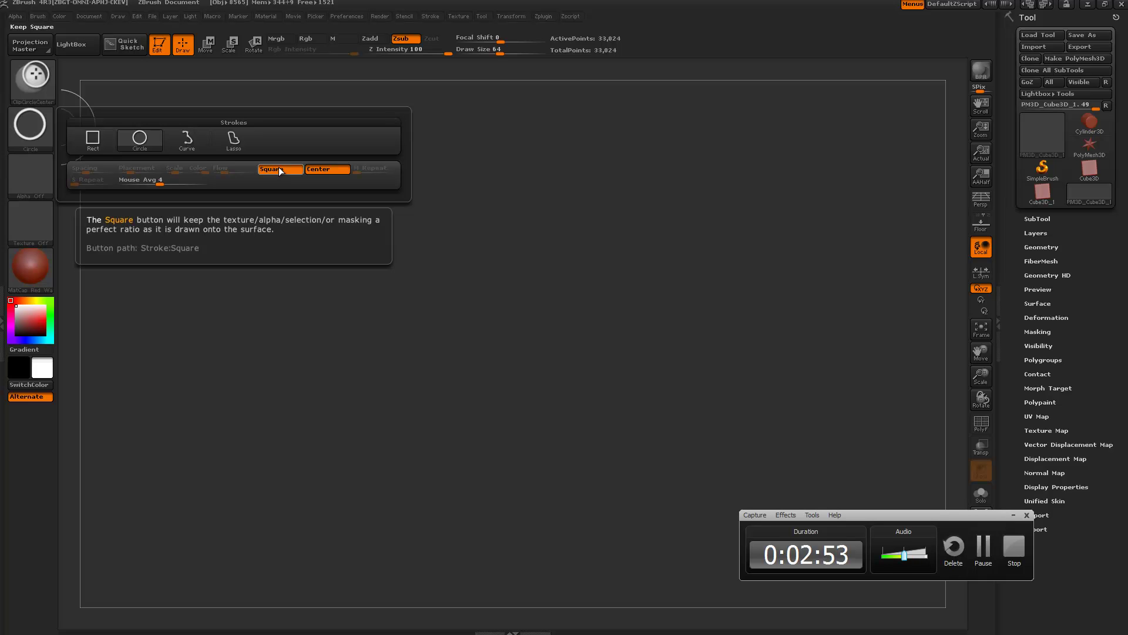
pyautogui.keyDown('ctrl'); pyautogui.keyDown('shift'); pyautogui.click(279, 171); pyautogui.keyUp('shift'); pyautogui.keyUp('ctrl')
pyautogui.hotkey('ctrl', 'z')
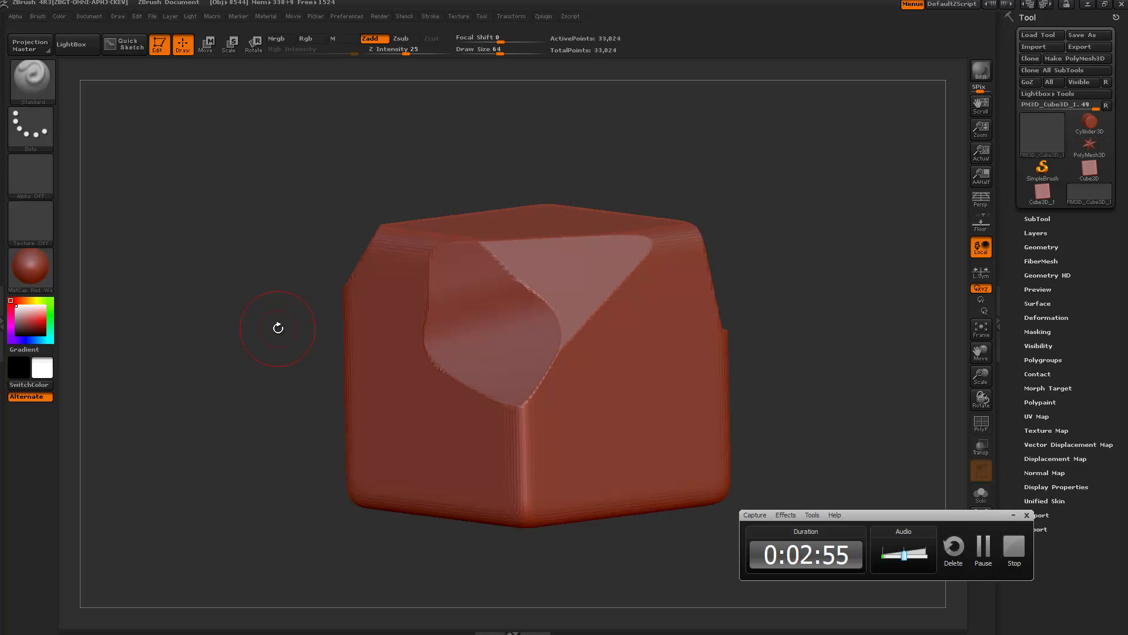
# Try a circular clip beside the block's upper-left corner, undo it, and inspect the Circle stroke's Square and Center options
pyautogui.moveTo(242, 314)
pyautogui.keyDown('ctrl'); pyautogui.keyDown('shift'); pyautogui.mouseDown()
pyautogui.moveTo(282, 280)
pyautogui.moveTo(278, 253)
pyautogui.moveTo(299, 216)
pyautogui.moveTo(326, 283)
pyautogui.moveTo(360, 226)
pyautogui.moveTo(270, 233)
pyautogui.moveTo(337, 254)
pyautogui.moveTo(330, 206)
pyautogui.moveTo(250, 239)
pyautogui.moveTo(351, 236)
pyautogui.moveTo(315, 190)
pyautogui.moveTo(366, 183)
pyautogui.mouseUp(); pyautogui.keyUp('shift'); pyautogui.keyUp('ctrl')
pyautogui.hotkey('ctrl', 'z')
pyautogui.keyDown('ctrl'); pyautogui.keyDown('shift'); pyautogui.click(35, 132); pyautogui.keyUp('shift'); pyautogui.keyUp('ctrl')
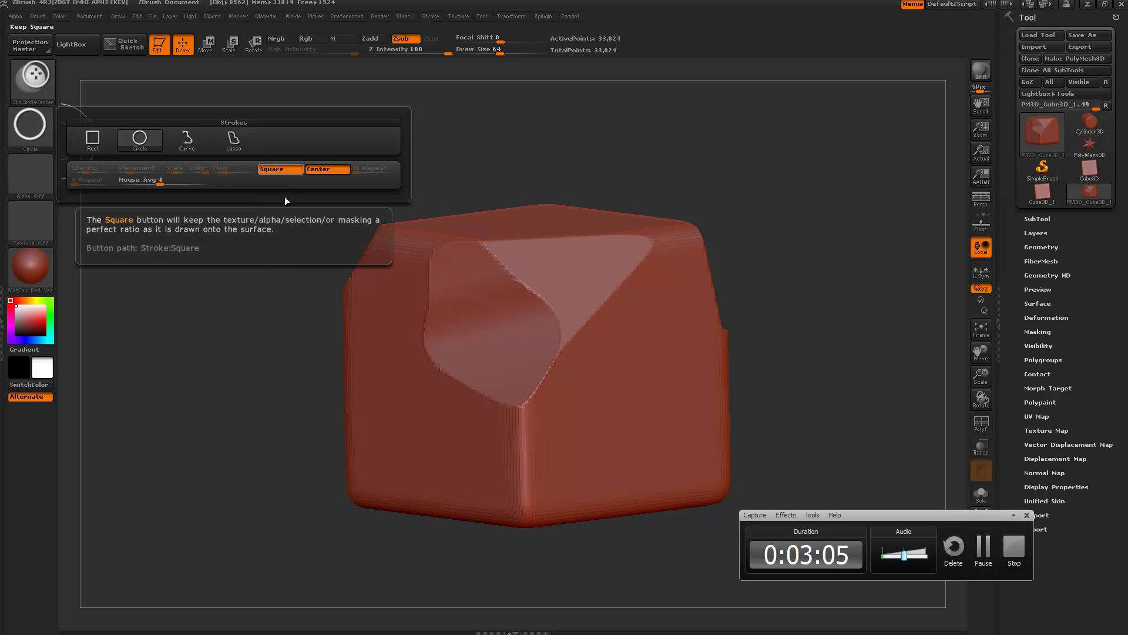
pyautogui.keyDown('ctrl'); pyautogui.keyDown('shift'); pyautogui.click(287, 171); pyautogui.keyUp('shift'); pyautogui.keyUp('ctrl')
# Try a circular clip centred on the block beside its scooped cut and undo it
pyautogui.moveTo(328, 215)
pyautogui.keyDown('alt'); pyautogui.mouseDown()
pyautogui.moveTo(277, 214)
pyautogui.moveTo(89, 118)
pyautogui.mouseUp(); pyautogui.keyUp('alt')
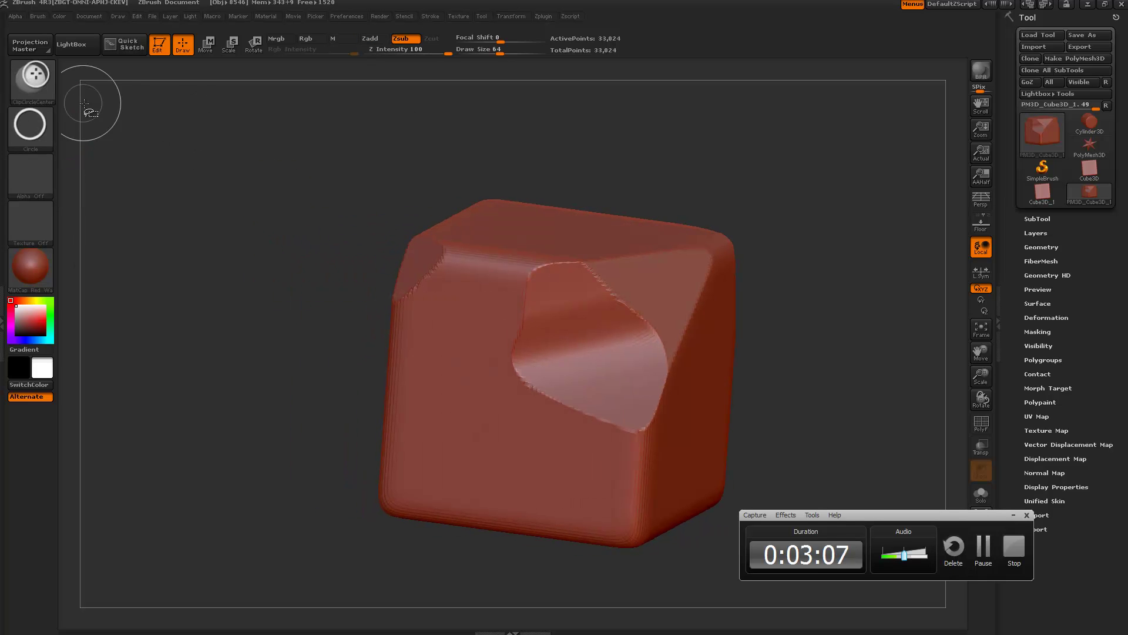
pyautogui.keyDown('alt'); pyautogui.moveTo(712, 156); pyautogui.dragTo(623, 164); pyautogui.keyUp('alt')
pyautogui.keyDown('alt'); pyautogui.moveTo(552, 184); pyautogui.dragTo(654, 201); pyautogui.keyUp('alt')
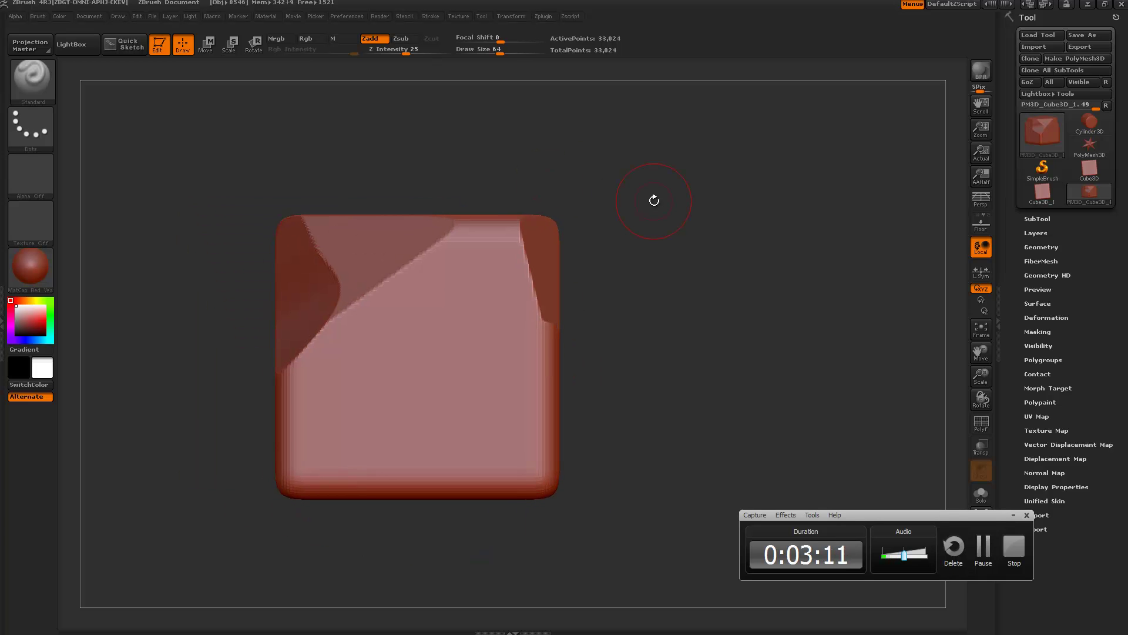
pyautogui.moveTo(655, 239)
pyautogui.mouseDown()
pyautogui.moveTo(705, 176)
pyautogui.moveTo(639, 149)
pyautogui.mouseUp()
pyautogui.hotkey('ctrl', 'shift')
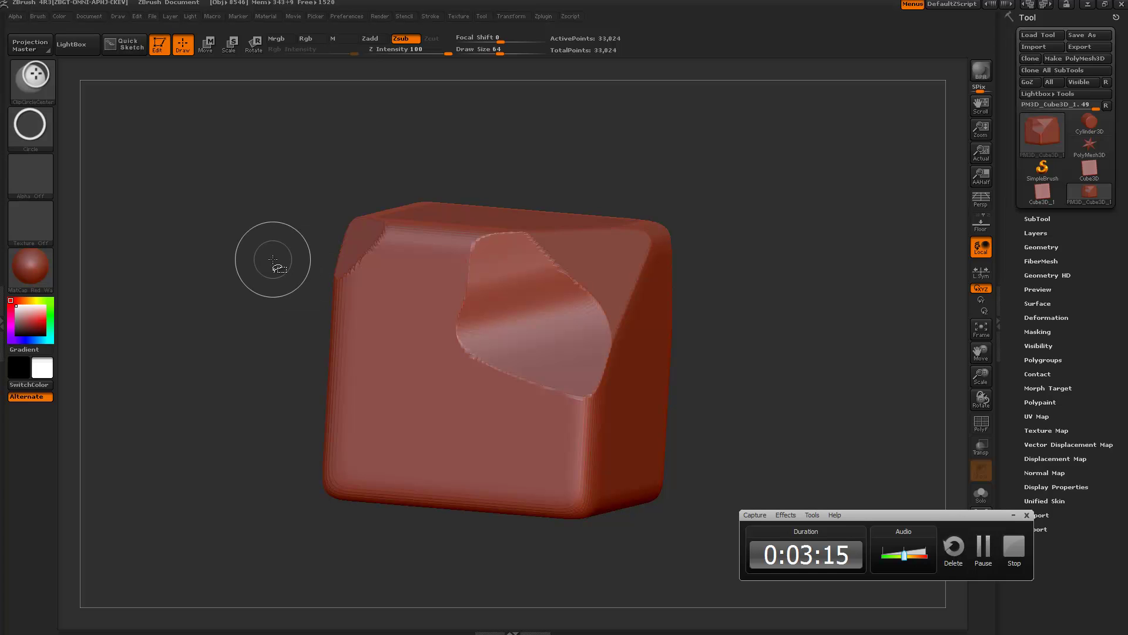
pyautogui.keyDown('ctrl'); pyautogui.keyDown('shift'); pyautogui.moveTo(267, 271); pyautogui.dragTo(847, 186); pyautogui.keyUp('shift'); pyautogui.keyUp('ctrl')
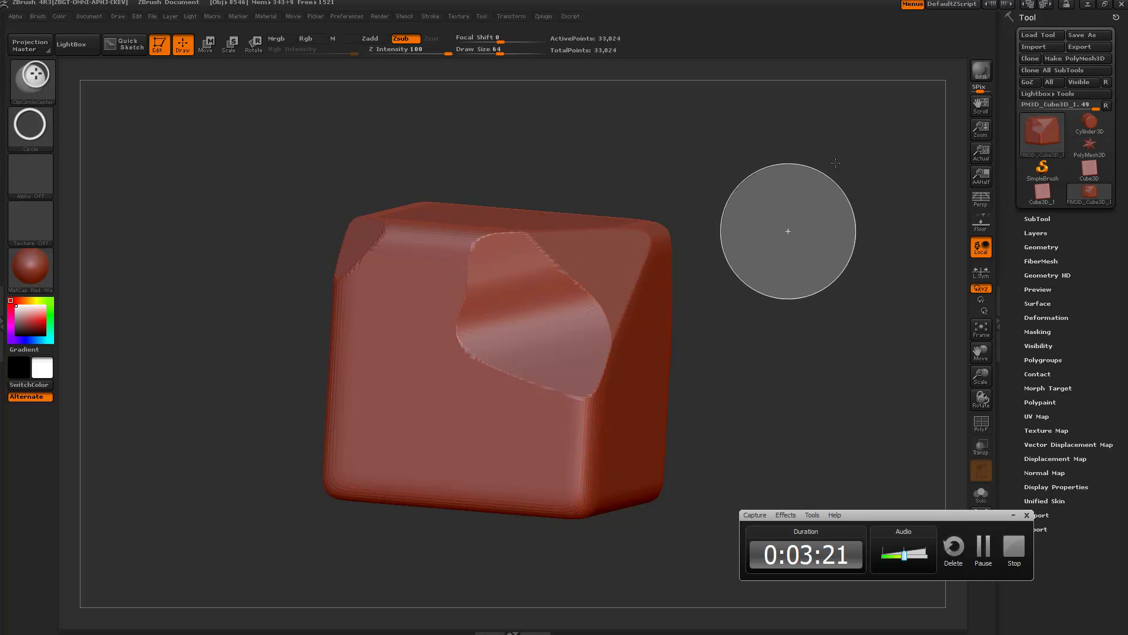
pyautogui.moveTo(836, 163)
pyautogui.keyDown('ctrl'); pyautogui.keyDown('shift'); pyautogui.mouseDown()
pyautogui.moveTo(829, 141)
pyautogui.moveTo(812, 170)
pyautogui.moveTo(817, 150)
pyautogui.moveTo(860, 156)
pyautogui.moveTo(761, 151)
pyautogui.moveTo(567, 209)
pyautogui.moveTo(502, 259)
pyautogui.moveTo(476, 249)
pyautogui.moveTo(484, 231)
pyautogui.moveTo(515, 246)
pyautogui.moveTo(474, 264)
pyautogui.moveTo(550, 260)
pyautogui.moveTo(457, 270)
pyautogui.moveTo(627, 246)
pyautogui.moveTo(551, 212)
pyautogui.moveTo(498, 256)
pyautogui.moveTo(514, 259)
pyautogui.mouseUp(); pyautogui.keyUp('shift'); pyautogui.keyUp('ctrl')
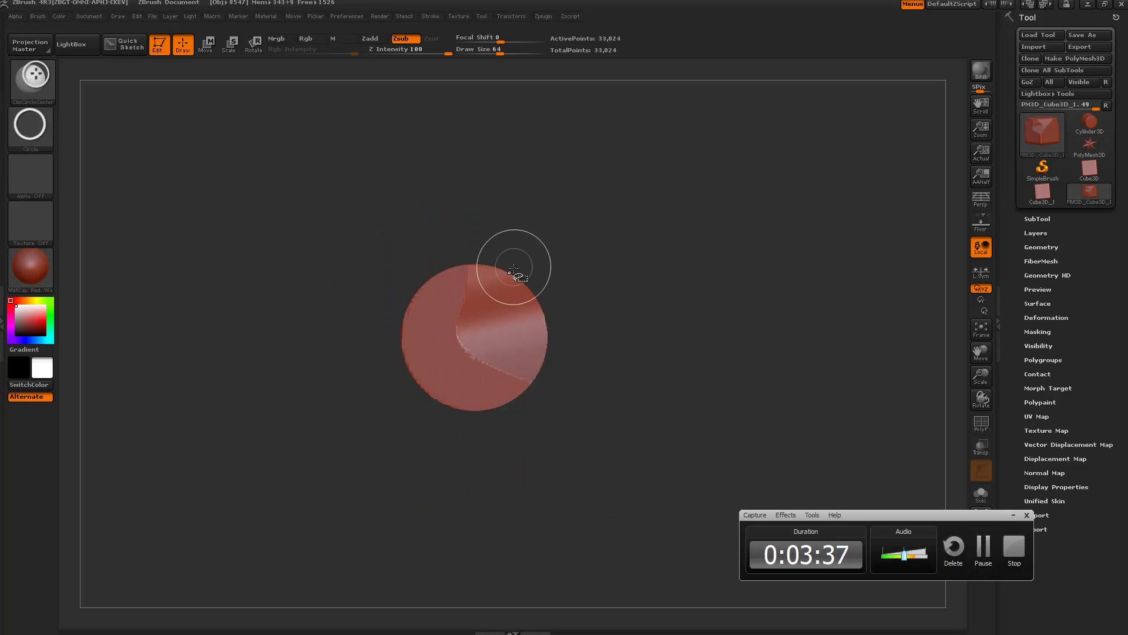
pyautogui.moveTo(679, 194)
pyautogui.mouseDown()
pyautogui.moveTo(586, 207)
pyautogui.moveTo(703, 206)
pyautogui.mouseUp()
pyautogui.hotkey('ctrl', 'z')
# Try a large circular clip over the block's upper-right corner, toggling the clip's inversion before applying it
pyautogui.keyDown('ctrl'); pyautogui.keyDown('shift'); pyautogui.moveTo(749, 388); pyautogui.dragTo(801, 126); pyautogui.keyUp('shift'); pyautogui.keyUp('ctrl')
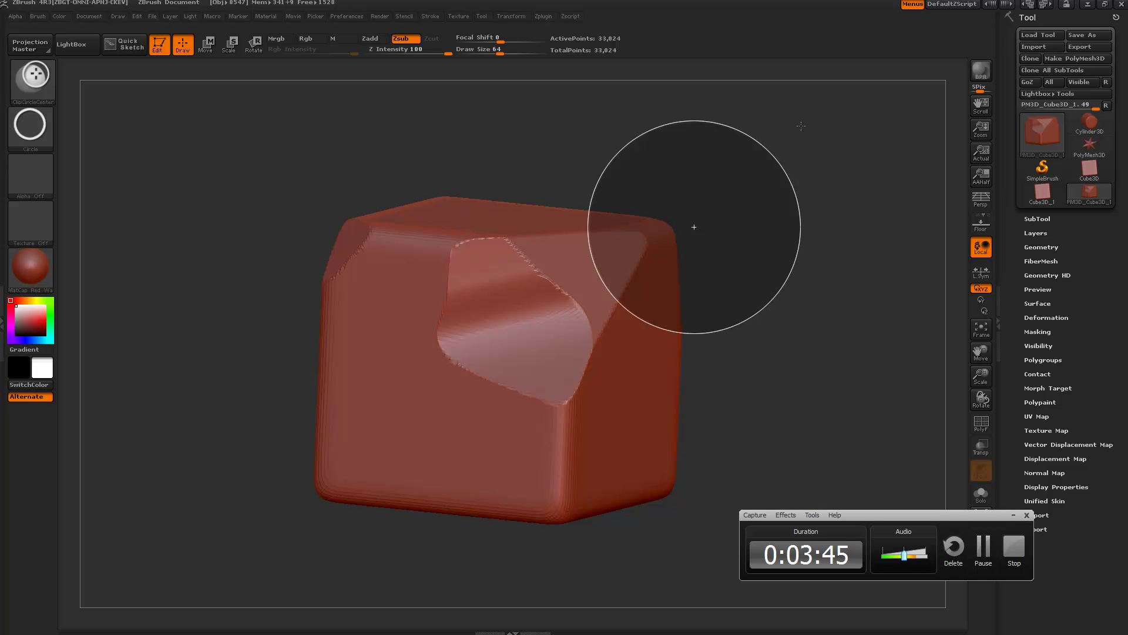
pyautogui.keyDown('ctrl'); pyautogui.keyDown('shift'); pyautogui.moveTo(800, 126); pyautogui.dragTo(800, 126); pyautogui.keyUp('shift'); pyautogui.keyUp('ctrl')
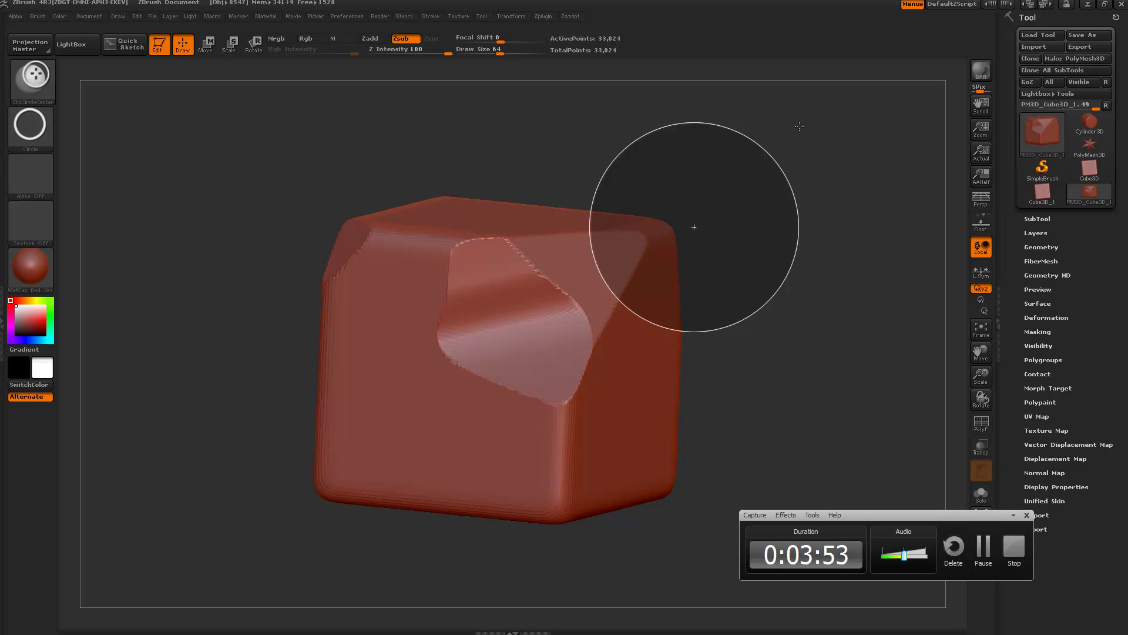
pyautogui.press('alt')
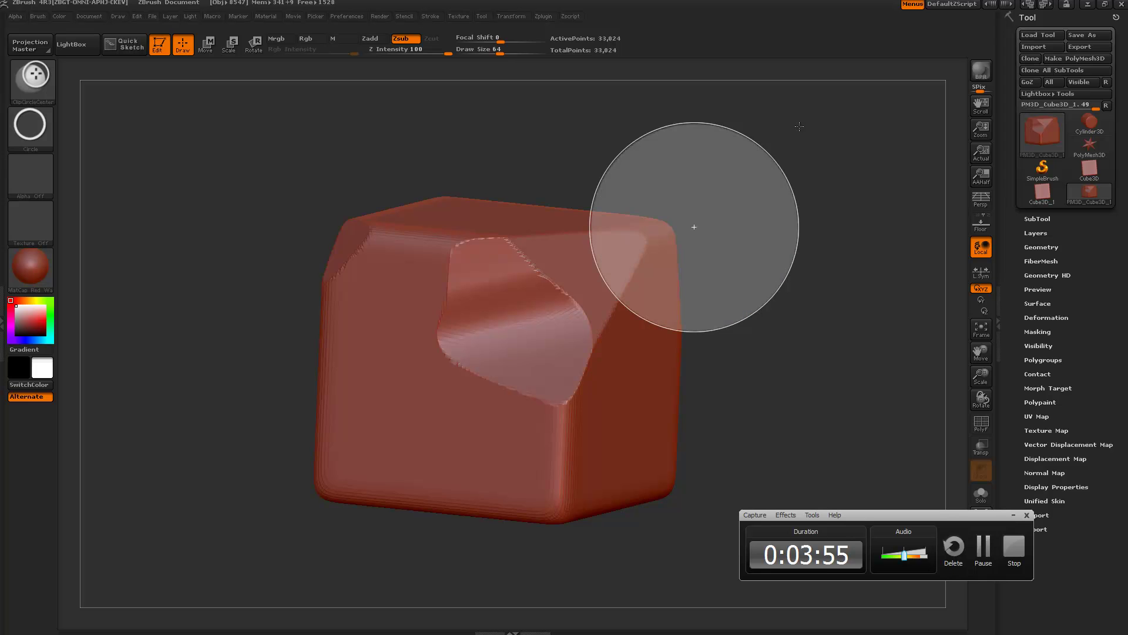
pyautogui.moveTo(799, 126)
pyautogui.keyDown('ctrl'); pyautogui.keyDown('shift'); pyautogui.mouseDown()
pyautogui.moveTo(505, 149)
pyautogui.moveTo(531, 169)
pyautogui.moveTo(685, 182)
pyautogui.moveTo(637, 176)
pyautogui.moveTo(723, 164)
pyautogui.mouseUp(); pyautogui.keyUp('shift'); pyautogui.keyUp('ctrl')
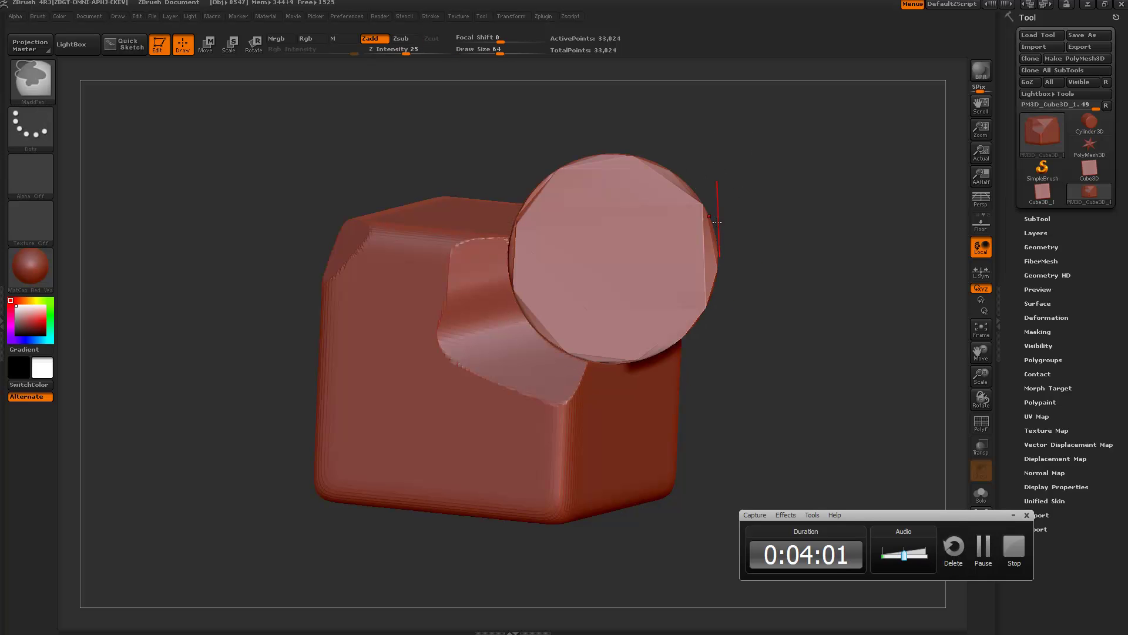
pyautogui.moveTo(743, 279); pyautogui.dragTo(546, 247)
pyautogui.moveTo(590, 208); pyautogui.dragTo(768, 247)
# Try a small circular clip on the sloping edge of the scooped area and examine it from other angles
pyautogui.hotkey('ctrl', 'shift')
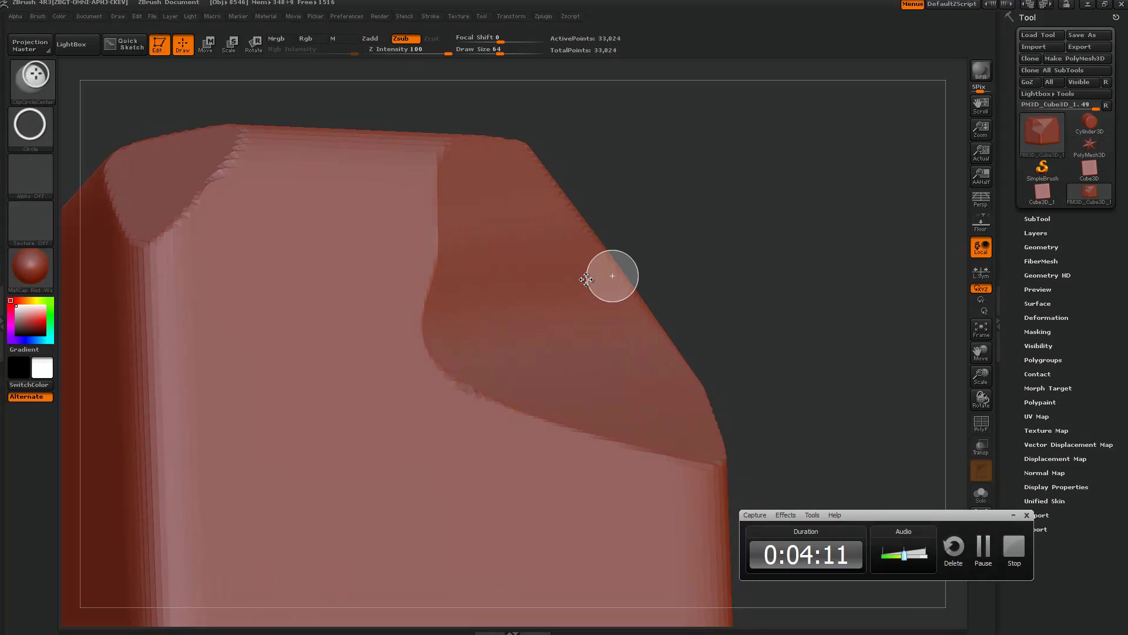
pyautogui.keyDown('ctrl'); pyautogui.keyDown('alt'); pyautogui.keyDown('shift'); pyautogui.moveTo(588, 277); pyautogui.dragTo(587, 279); pyautogui.keyUp('shift'); pyautogui.keyUp('alt'); pyautogui.keyUp('ctrl')
pyautogui.moveTo(764, 270)
pyautogui.mouseDown()
pyautogui.moveTo(741, 266)
pyautogui.moveTo(708, 206)
pyautogui.moveTo(736, 188)
pyautogui.moveTo(259, 320)
pyautogui.moveTo(509, 320)
pyautogui.moveTo(651, 214)
pyautogui.mouseUp()
pyautogui.moveTo(651, 214); pyautogui.dragTo(652, 294)
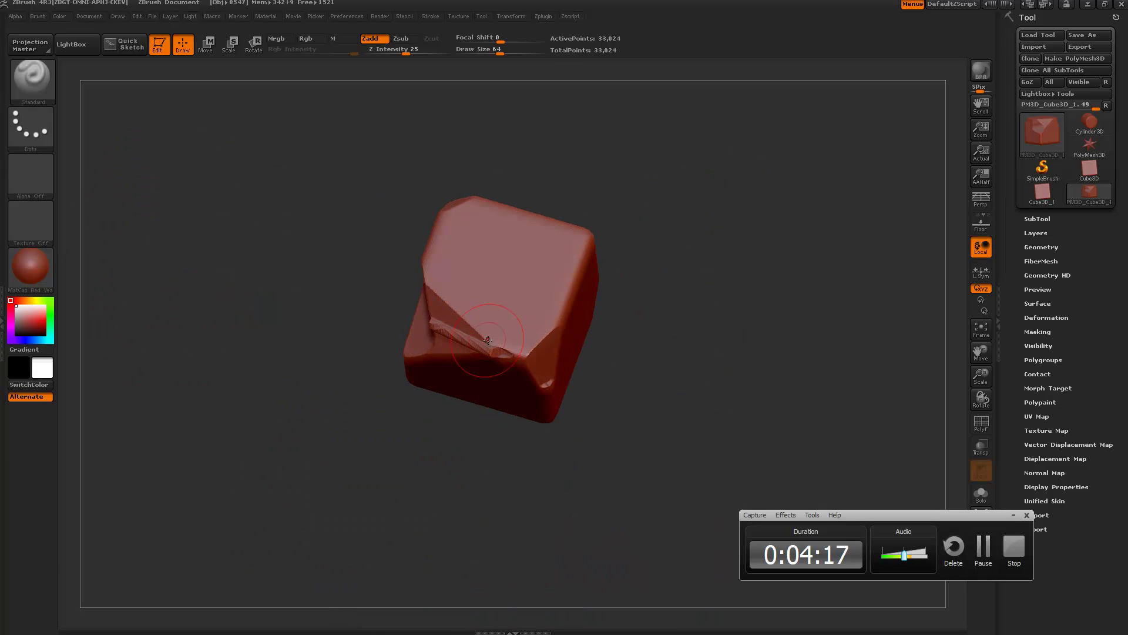
pyautogui.moveTo(640, 364); pyautogui.dragTo(738, 352)
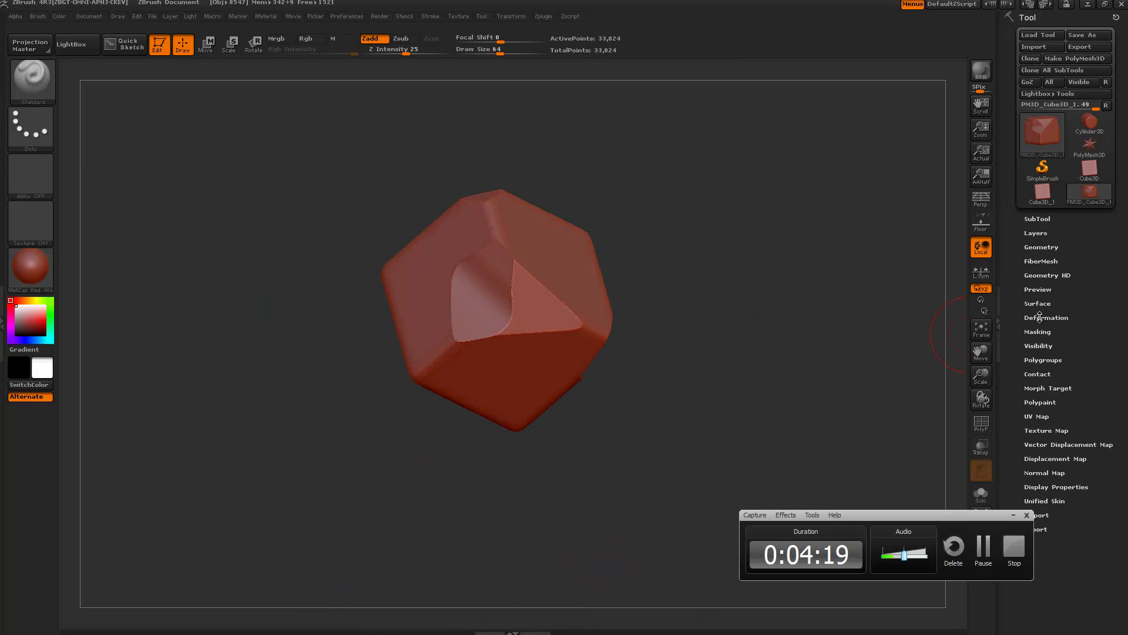
# Delete the block's lower subdivision levels, then convert it to DynaMesh at resolution 128 and subdivide it once
pyautogui.click(1042, 248)
pyautogui.moveTo(1010, 428); pyautogui.dragTo(1010, 381)
pyautogui.click(1033, 419)
pyautogui.click(857, 436)
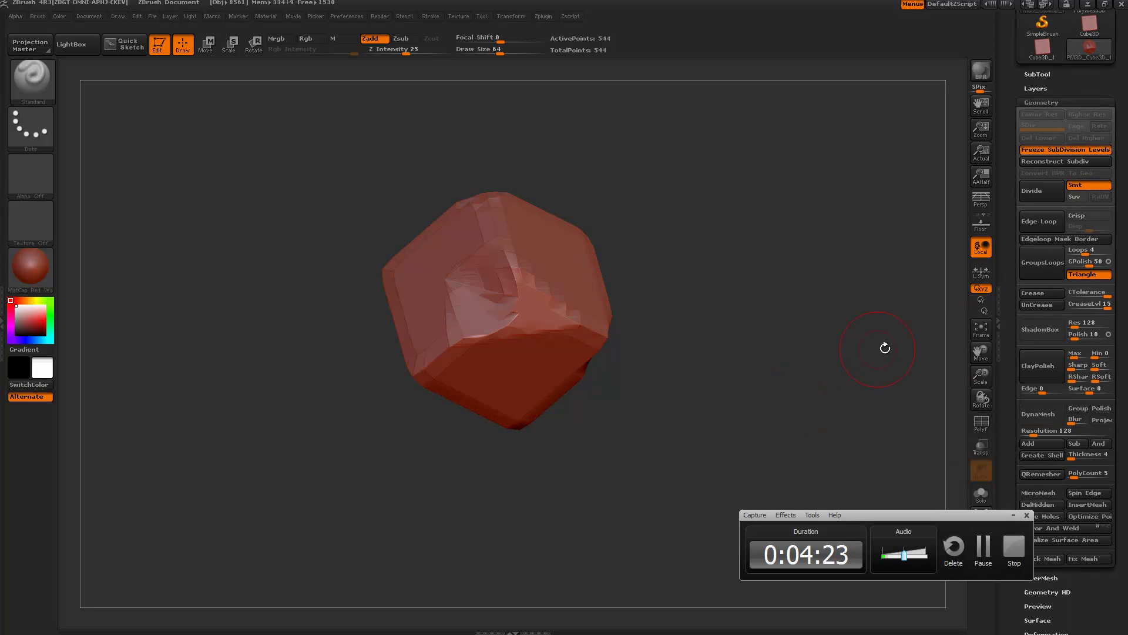
pyautogui.click(1042, 138)
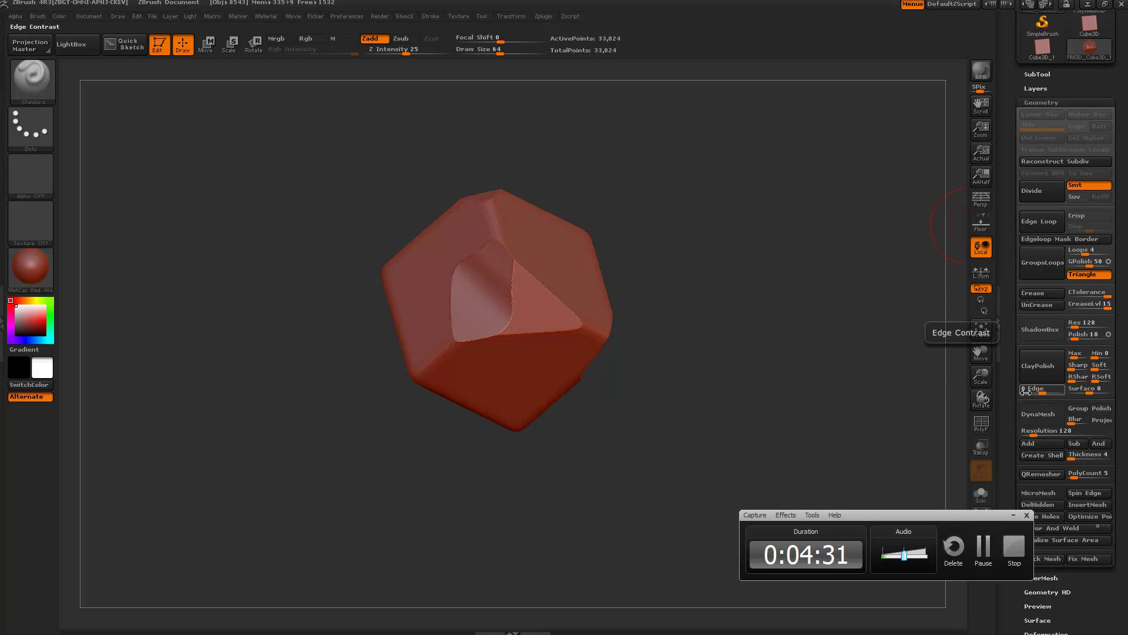
pyautogui.click(1032, 421)
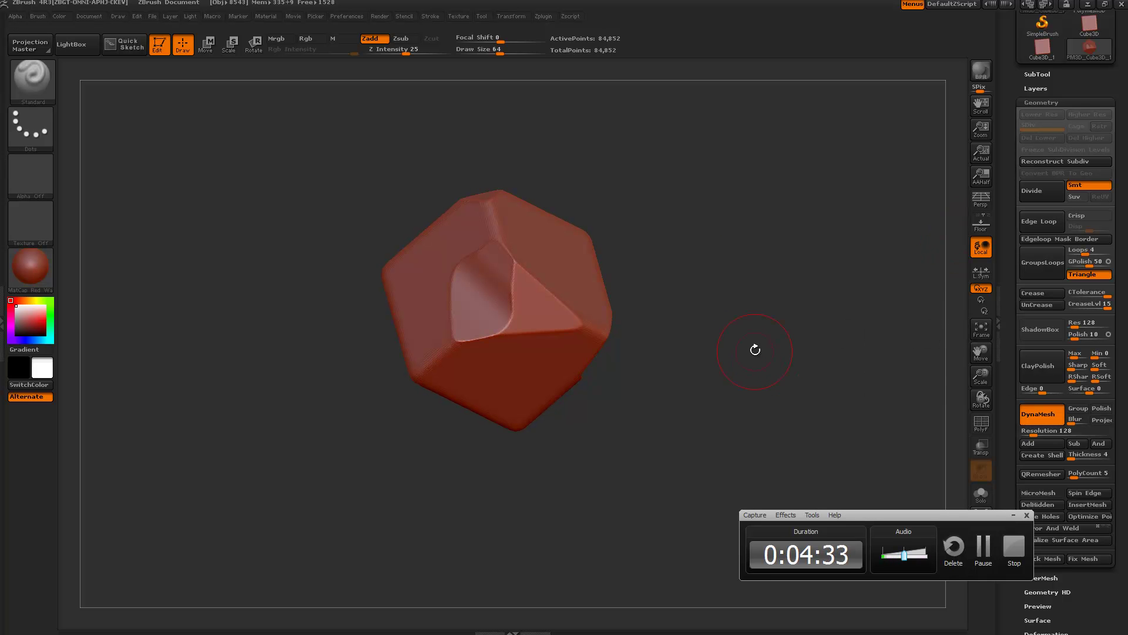
pyautogui.keyDown('alt'); pyautogui.moveTo(743, 334); pyautogui.dragTo(936, 312); pyautogui.keyUp('alt')
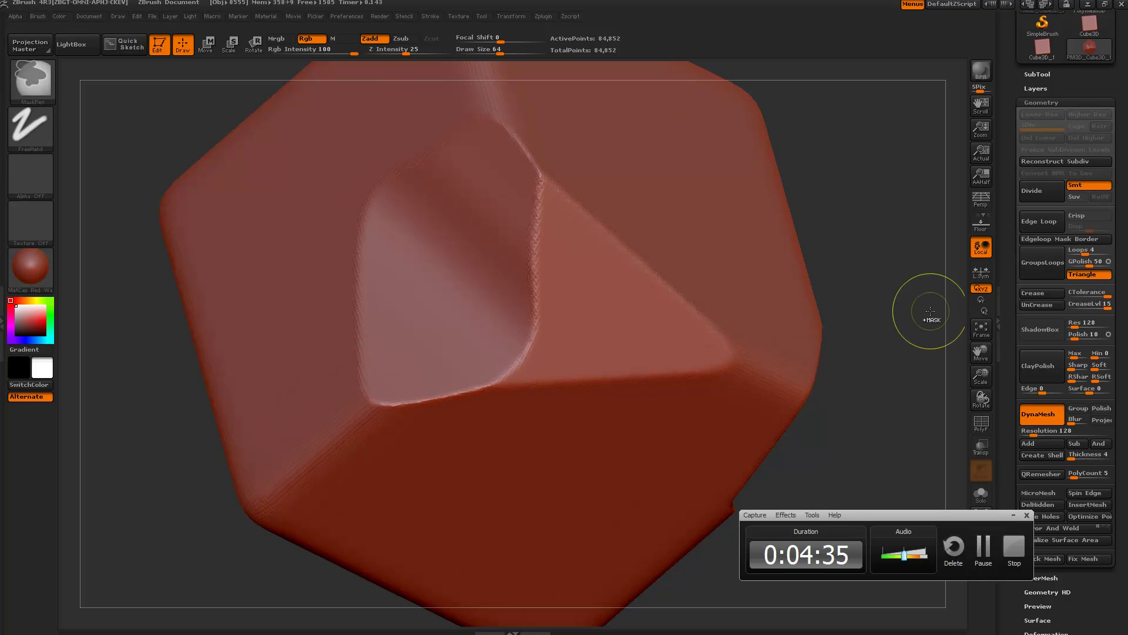
pyautogui.hotkey('ctrl', 'd')
# Try a small circular clip on the outer edge of the scooped area, inspect it, and undo it
pyautogui.moveTo(885, 238); pyautogui.dragTo(670, 224)
pyautogui.moveTo(650, 297); pyautogui.dragTo(656, 306)
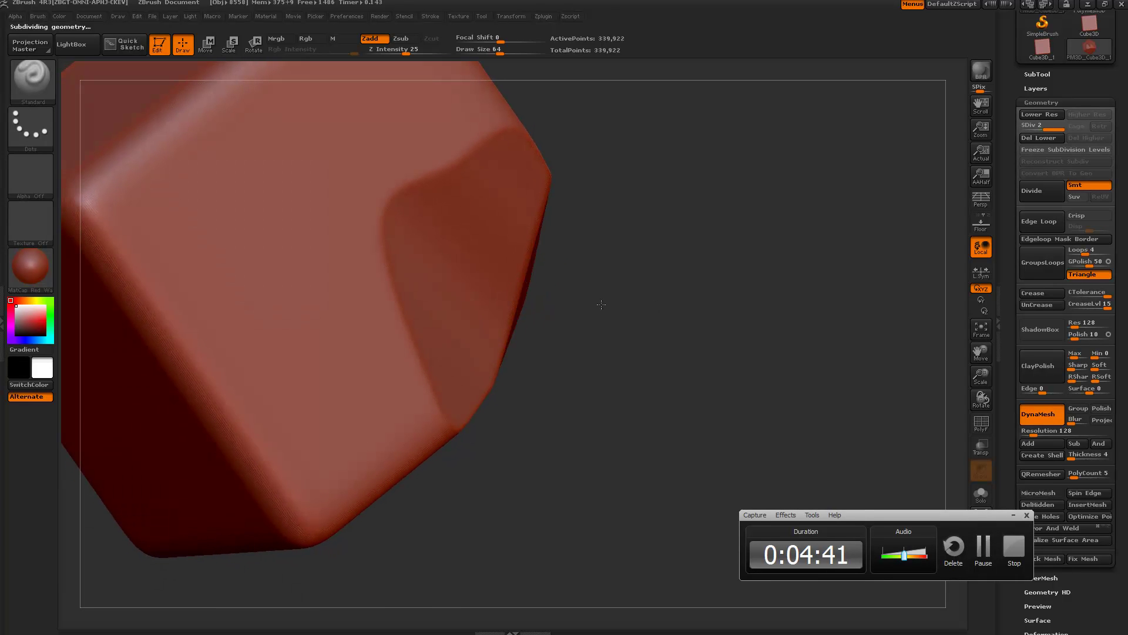
pyautogui.moveTo(577, 295); pyautogui.dragTo(494, 319)
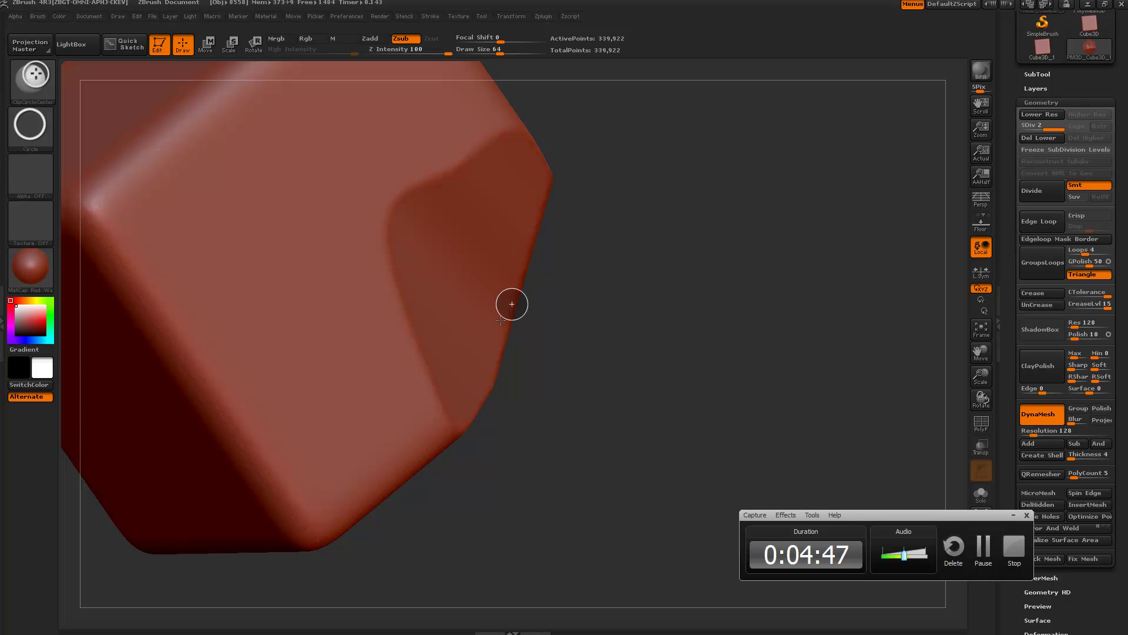
pyautogui.keyDown('ctrl'); pyautogui.keyDown('shift'); pyautogui.moveTo(501, 321); pyautogui.dragTo(501, 319); pyautogui.keyUp('shift'); pyautogui.keyUp('ctrl')
pyautogui.moveTo(605, 340)
pyautogui.mouseDown()
pyautogui.moveTo(872, 412)
pyautogui.moveTo(675, 254)
pyautogui.moveTo(774, 271)
pyautogui.mouseUp()
pyautogui.moveTo(579, 303); pyautogui.dragTo(512, 317)
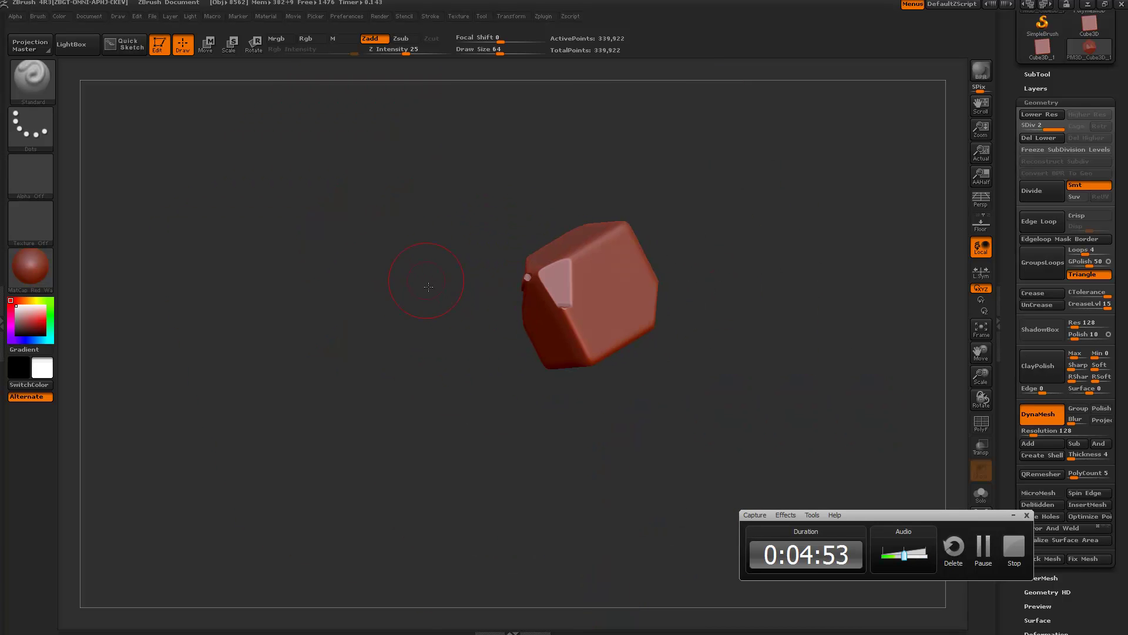
pyautogui.moveTo(436, 309)
pyautogui.keyDown('alt'); pyautogui.mouseDown()
pyautogui.moveTo(543, 354)
pyautogui.moveTo(578, 294)
pyautogui.mouseUp(); pyautogui.keyUp('alt')
pyautogui.moveTo(487, 294)
pyautogui.mouseDown()
pyautogui.moveTo(650, 307)
pyautogui.moveTo(619, 277)
pyautogui.mouseUp()
pyautogui.press('ctrl')
pyautogui.hotkey('ctrl', 'z')
# Clip a small round groove through the triangular facet, with the circle overlapping the scooped area's outer edge
pyautogui.hotkey('ctrl', 'shift')
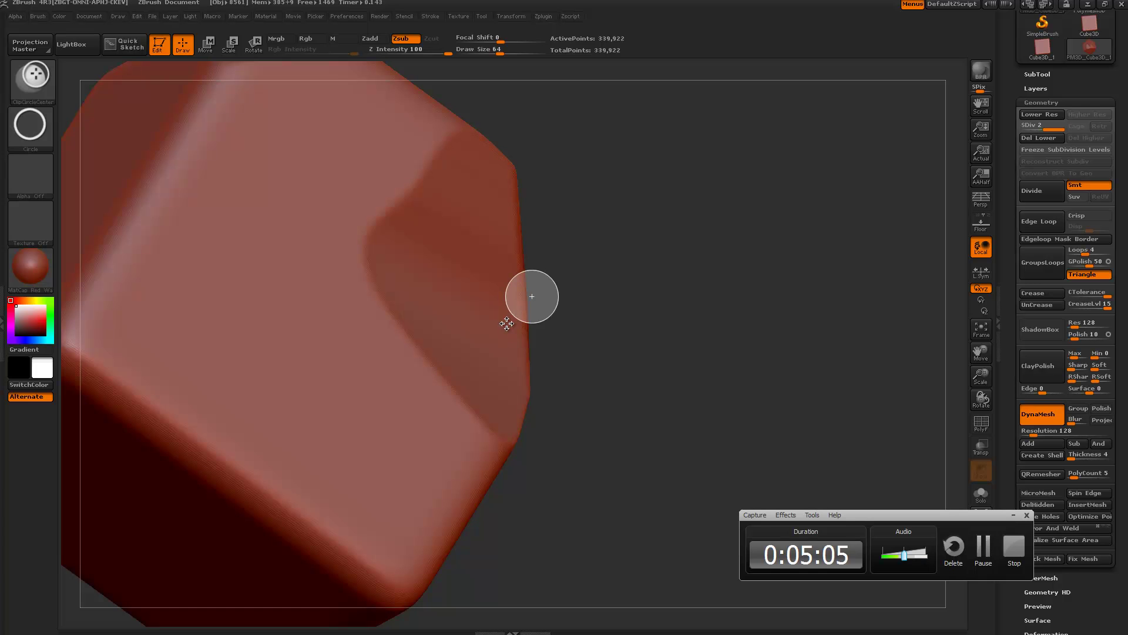
pyautogui.moveTo(531, 294)
pyautogui.keyDown('ctrl'); pyautogui.keyDown('shift'); pyautogui.mouseDown()
pyautogui.moveTo(507, 327)
pyautogui.moveTo(514, 284)
pyautogui.mouseUp(); pyautogui.keyUp('shift'); pyautogui.keyUp('ctrl')
pyautogui.moveTo(675, 345); pyautogui.dragTo(538, 329)
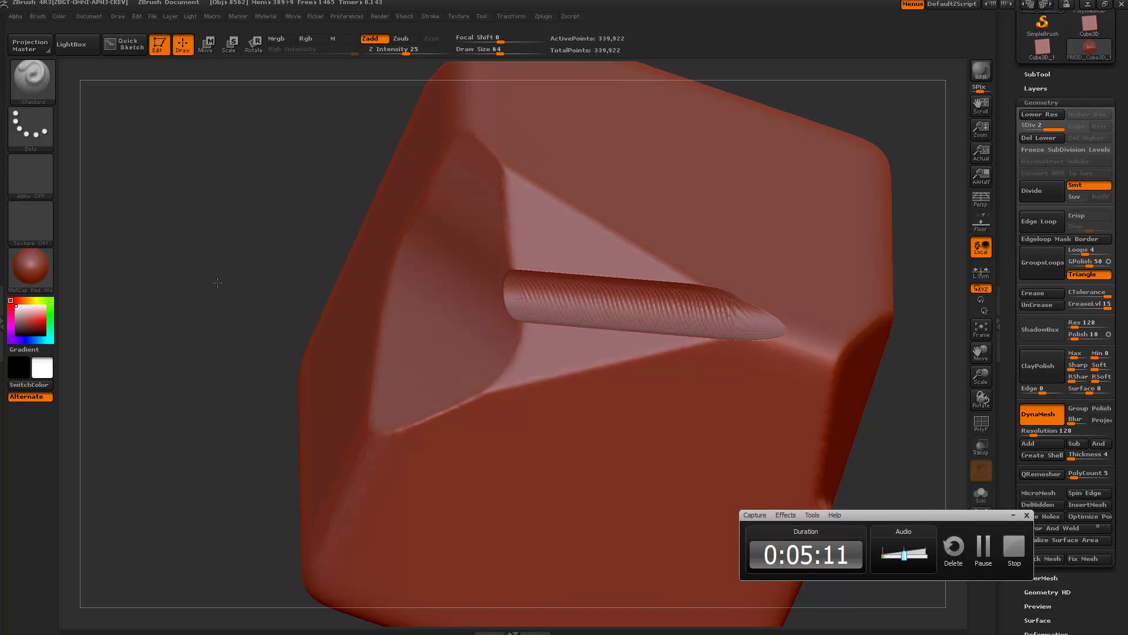
pyautogui.keyDown('alt'); pyautogui.moveTo(207, 233); pyautogui.dragTo(416, 237); pyautogui.keyUp('alt')
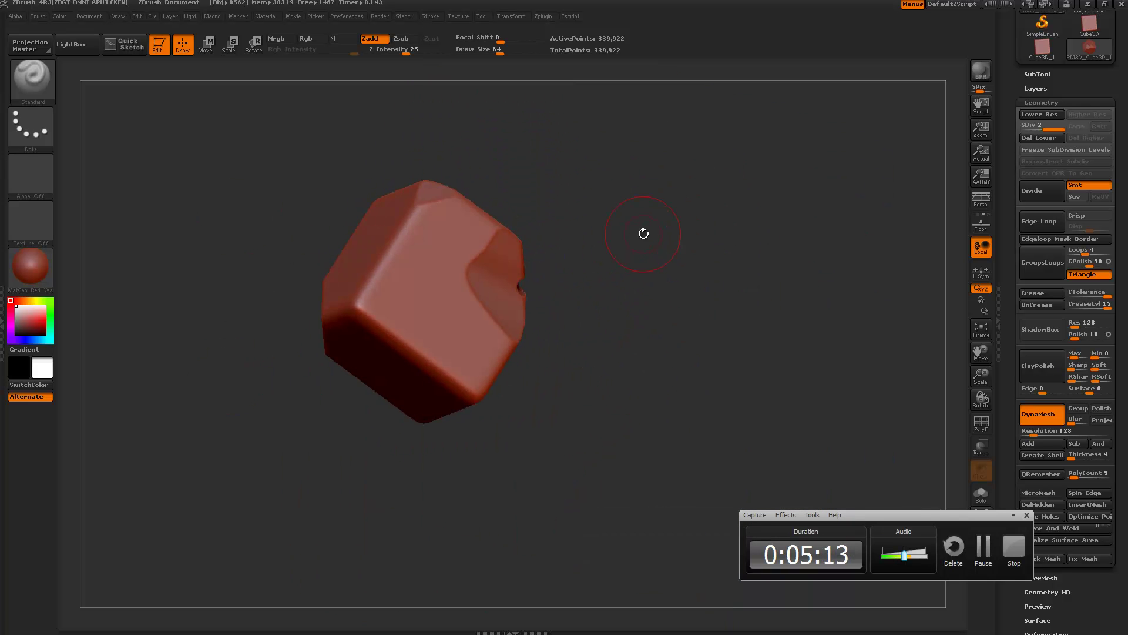
# Try another circular clip on the block's outer edge and undo it
pyautogui.keyDown('alt'); pyautogui.moveTo(643, 233); pyautogui.dragTo(653, 335); pyautogui.keyUp('alt')
pyautogui.keyDown('ctrl'); pyautogui.keyDown('shift'); pyautogui.moveTo(581, 243); pyautogui.dragTo(471, 275); pyautogui.keyUp('shift'); pyautogui.keyUp('ctrl')
pyautogui.hotkey('ctrl', 'z')
# Apply several small circular clips to the block's edge and flat side from different view angles
pyautogui.keyDown('ctrl'); pyautogui.keyDown('alt'); pyautogui.keyDown('shift'); pyautogui.moveTo(495, 212); pyautogui.dragTo(483, 245); pyautogui.keyUp('shift'); pyautogui.keyUp('alt'); pyautogui.keyUp('ctrl')
pyautogui.moveTo(664, 295); pyautogui.dragTo(700, 300)
pyautogui.moveTo(699, 300); pyautogui.dragTo(660, 313)
pyautogui.keyDown('ctrl'); pyautogui.keyDown('shift'); pyautogui.moveTo(346, 351); pyautogui.dragTo(373, 337); pyautogui.keyUp('shift'); pyautogui.keyUp('ctrl')
pyautogui.moveTo(638, 355)
pyautogui.mouseDown()
pyautogui.moveTo(161, 294)
pyautogui.moveTo(106, 149)
pyautogui.moveTo(212, 277)
pyautogui.moveTo(433, 317)
pyautogui.moveTo(491, 424)
pyautogui.moveTo(428, 368)
pyautogui.moveTo(411, 329)
pyautogui.moveTo(440, 265)
pyautogui.moveTo(456, 286)
pyautogui.mouseUp()
pyautogui.keyDown('ctrl'); pyautogui.keyDown('shift'); pyautogui.moveTo(415, 345); pyautogui.dragTo(416, 345); pyautogui.keyUp('shift'); pyautogui.keyUp('ctrl')
pyautogui.moveTo(597, 342)
pyautogui.mouseDown()
pyautogui.moveTo(552, 316)
pyautogui.moveTo(548, 463)
pyautogui.moveTo(473, 204)
pyautogui.mouseUp()
pyautogui.keyDown('alt'); pyautogui.moveTo(730, 263); pyautogui.dragTo(596, 336); pyautogui.keyUp('alt')
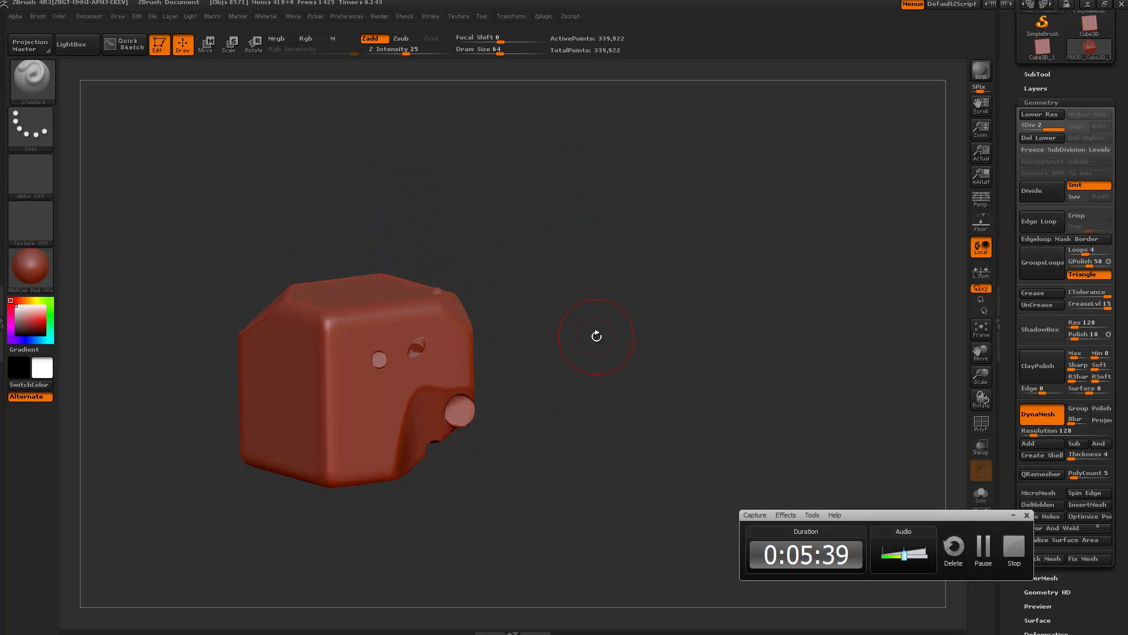
# Leave edit mode and clear the block from the canvas
pyautogui.press('t')
pyautogui.hotkey('ctrl', 'n')
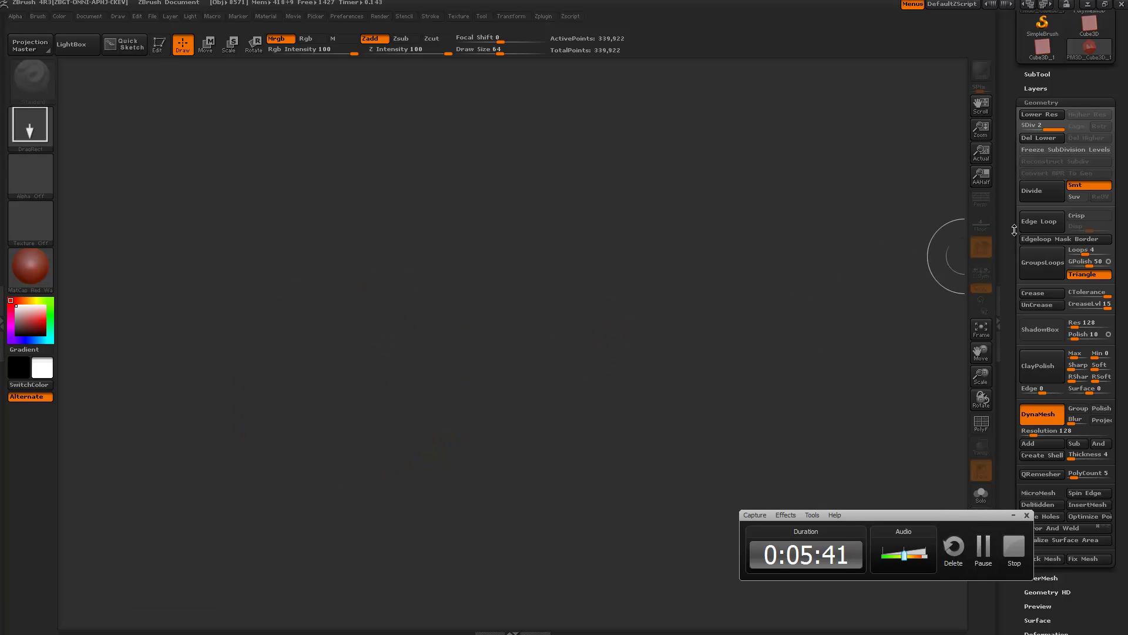
pyautogui.click(1010, 514)
# Place a Sphere3D on the canvas, make it editable, and convert it to a PolyMesh3D
pyautogui.moveTo(1017, 450); pyautogui.dragTo(1010, 586)
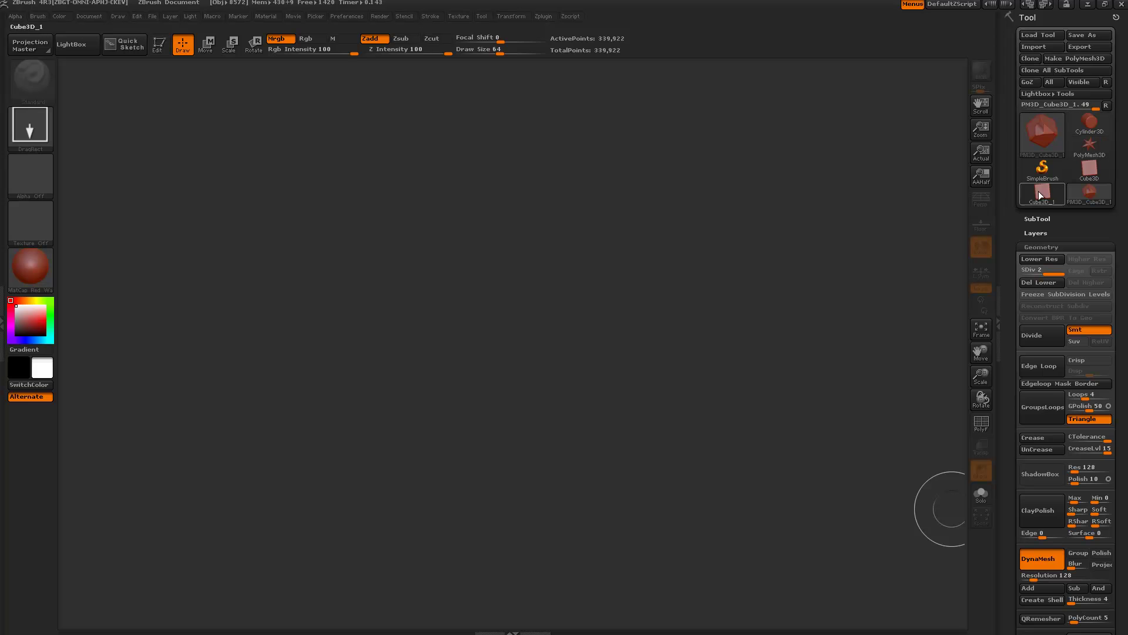
pyautogui.click(1042, 171)
pyautogui.click(610, 190)
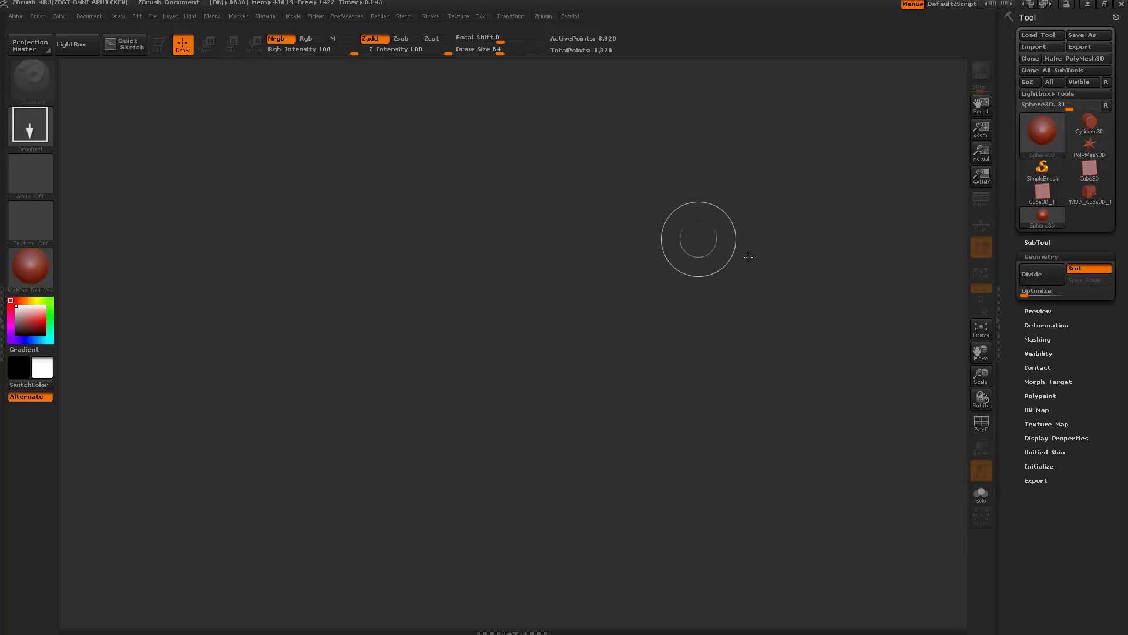
pyautogui.moveTo(617, 270); pyautogui.dragTo(771, 417)
pyautogui.press('t')
pyautogui.click(1086, 57)
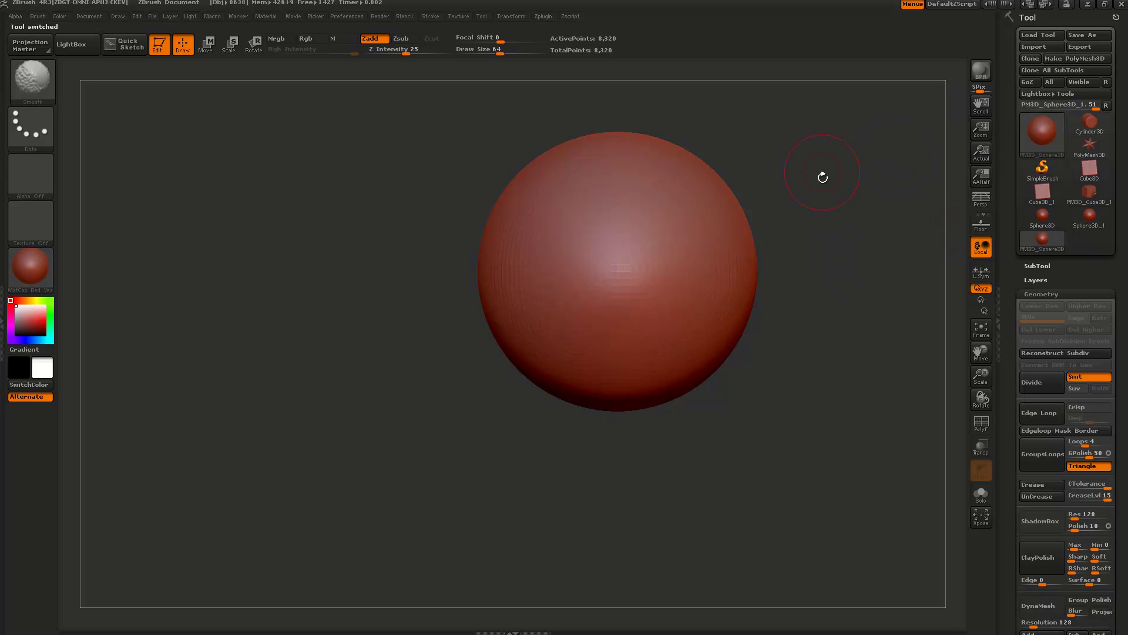
# Activate the Standard brush, hide the sphere's lower part, delete the hidden geometry, and close the resulting hole
pyautogui.keyDown('alt'); pyautogui.moveTo(816, 199); pyautogui.dragTo(681, 296); pyautogui.keyUp('alt')
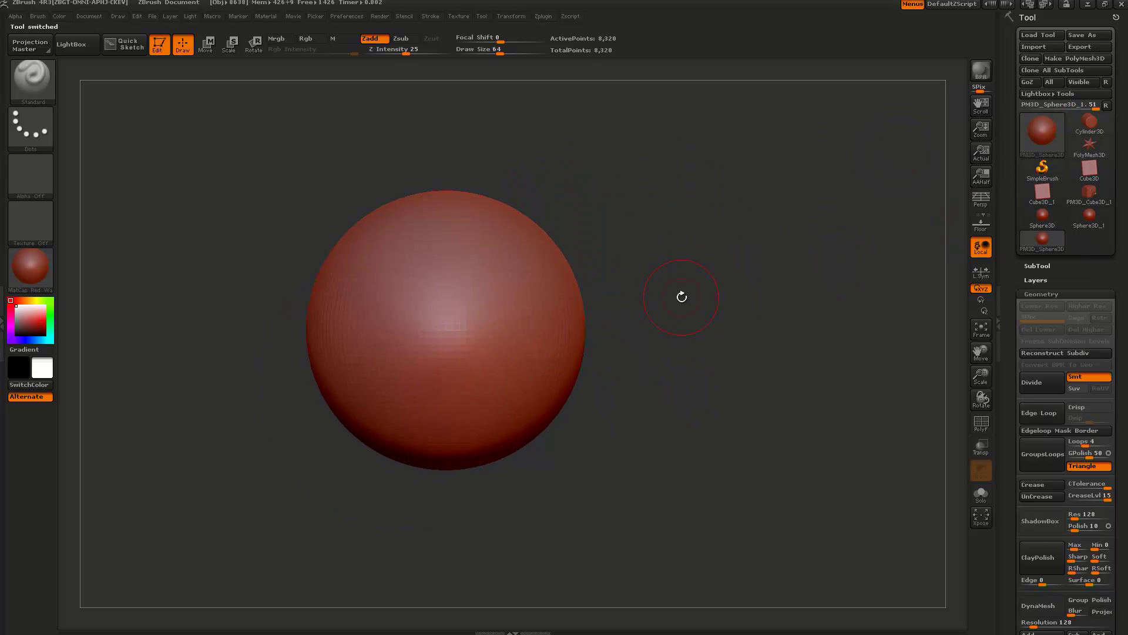
pyautogui.press('b')
pyautogui.press('s')
pyautogui.press('t')
pyautogui.moveTo(689, 474)
pyautogui.keyDown('ctrl'); pyautogui.keyDown('alt'); pyautogui.keyDown('shift'); pyautogui.mouseDown()
pyautogui.moveTo(202, 380)
pyautogui.moveTo(189, 327)
pyautogui.moveTo(184, 390)
pyautogui.mouseUp(); pyautogui.keyUp('shift'); pyautogui.keyUp('alt'); pyautogui.keyUp('ctrl')
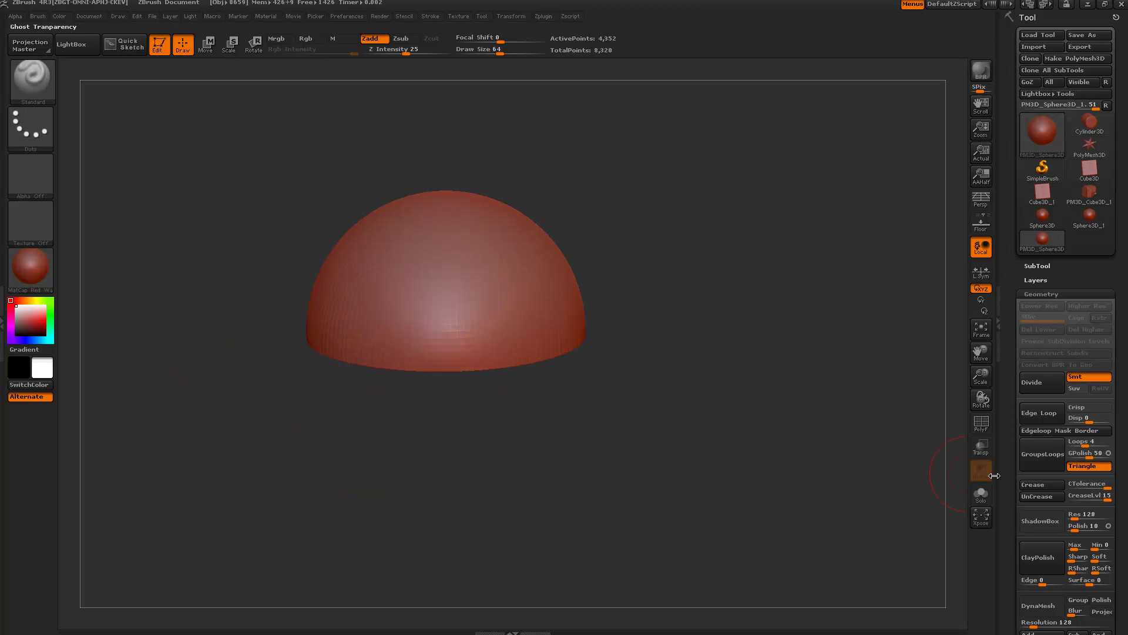
pyautogui.moveTo(1003, 468); pyautogui.dragTo(1005, 286)
pyautogui.click(1038, 515)
pyautogui.click(1037, 527)
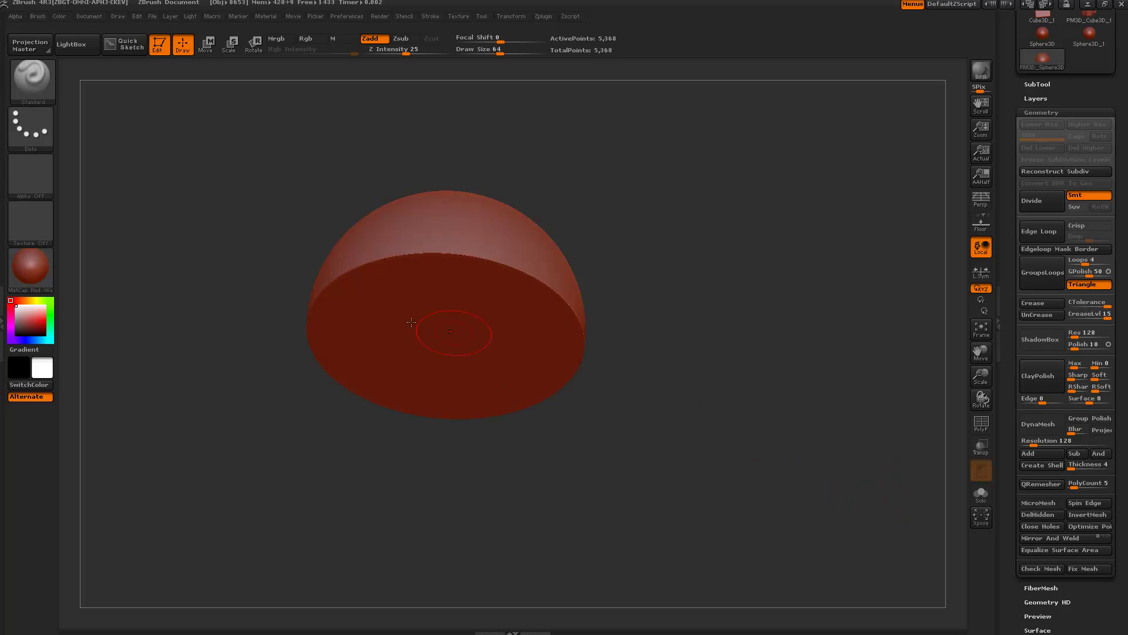
# Hide another band along the bottom of the dome, delete it, and close the flat underside
pyautogui.moveTo(729, 346); pyautogui.dragTo(748, 408)
pyautogui.keyDown('ctrl'); pyautogui.keyDown('alt'); pyautogui.keyDown('shift'); pyautogui.moveTo(664, 376); pyautogui.dragTo(227, 312); pyautogui.keyUp('shift'); pyautogui.keyUp('alt'); pyautogui.keyUp('ctrl')
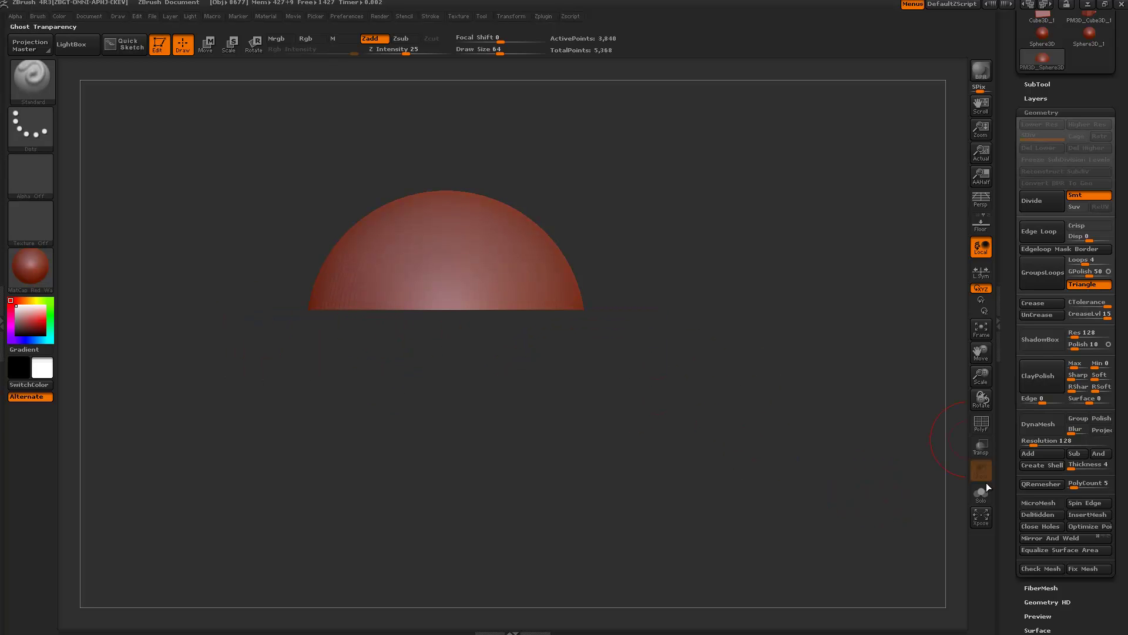
pyautogui.click(1046, 524)
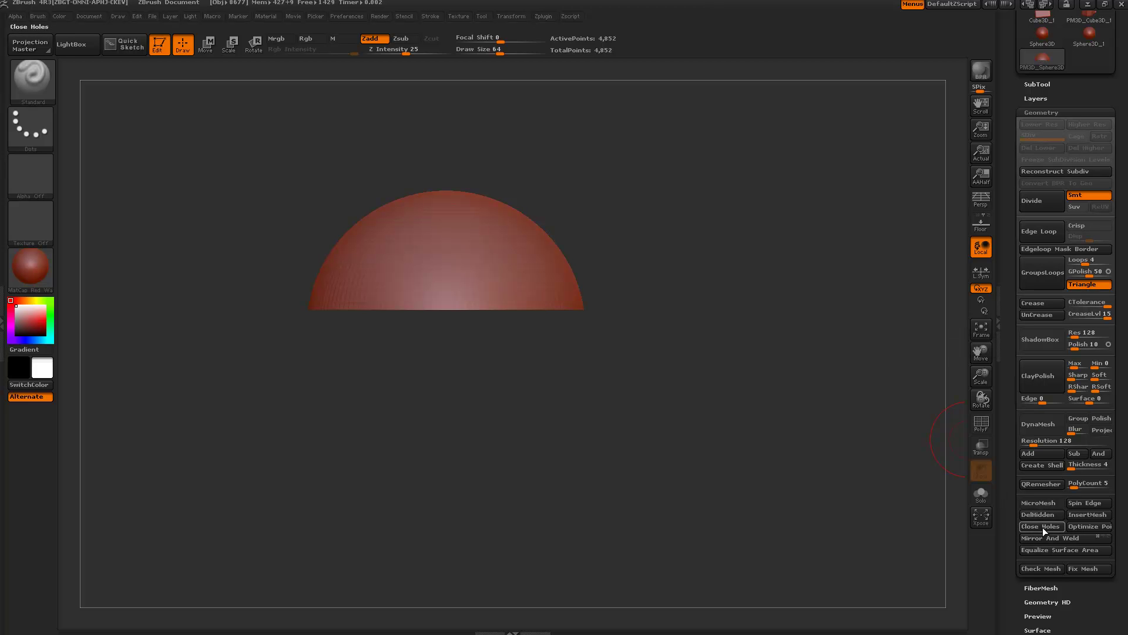
# Convert the capped dome to DynaMesh at resolution 128 and subdivide it once
pyautogui.click(1041, 426)
pyautogui.moveTo(907, 417); pyautogui.dragTo(764, 409)
pyautogui.hotkey('ctrl', 'd')
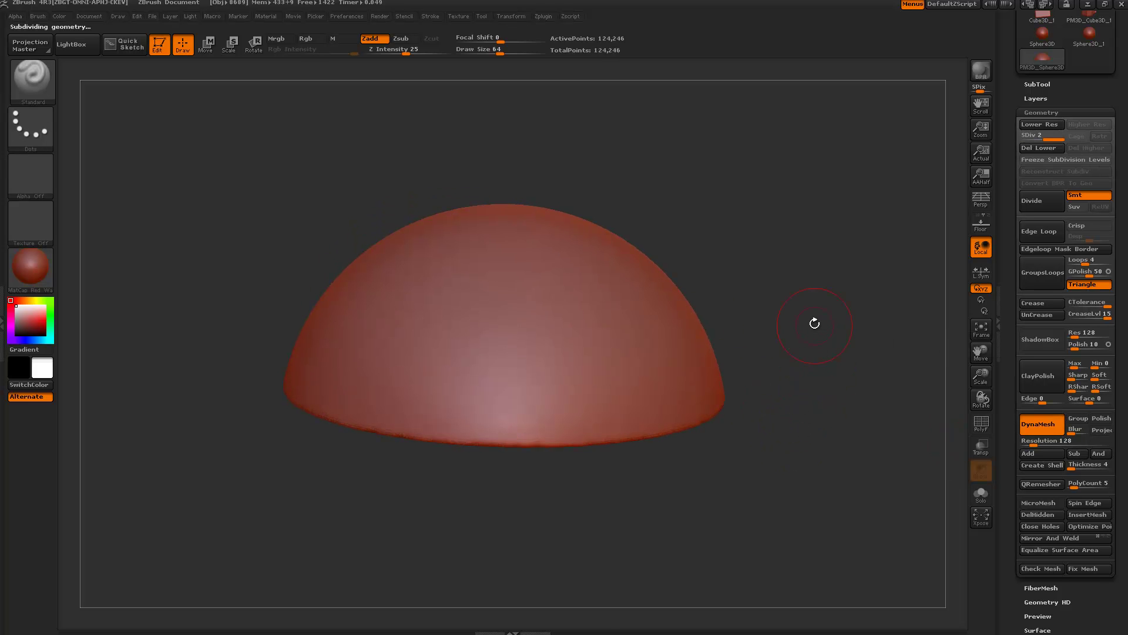
pyautogui.moveTo(813, 315); pyautogui.dragTo(830, 502)
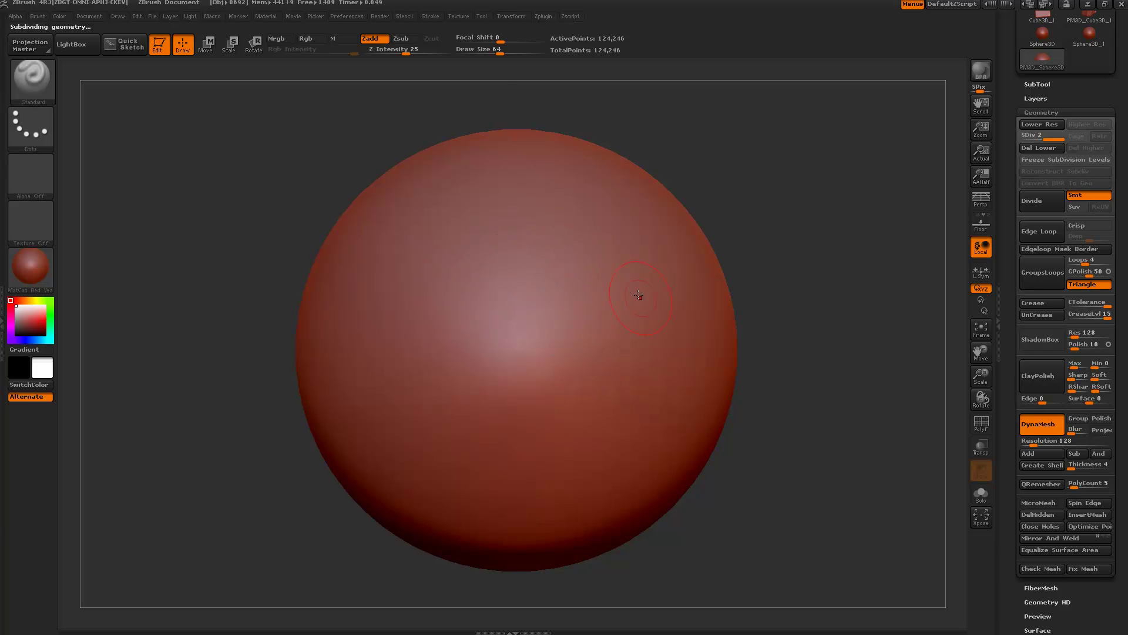
# Activate symmetry and make it radial around the Z axis with eight points on the sphere
pyautogui.click(512, 18)
pyautogui.click(570, 282)
pyautogui.click(521, 18)
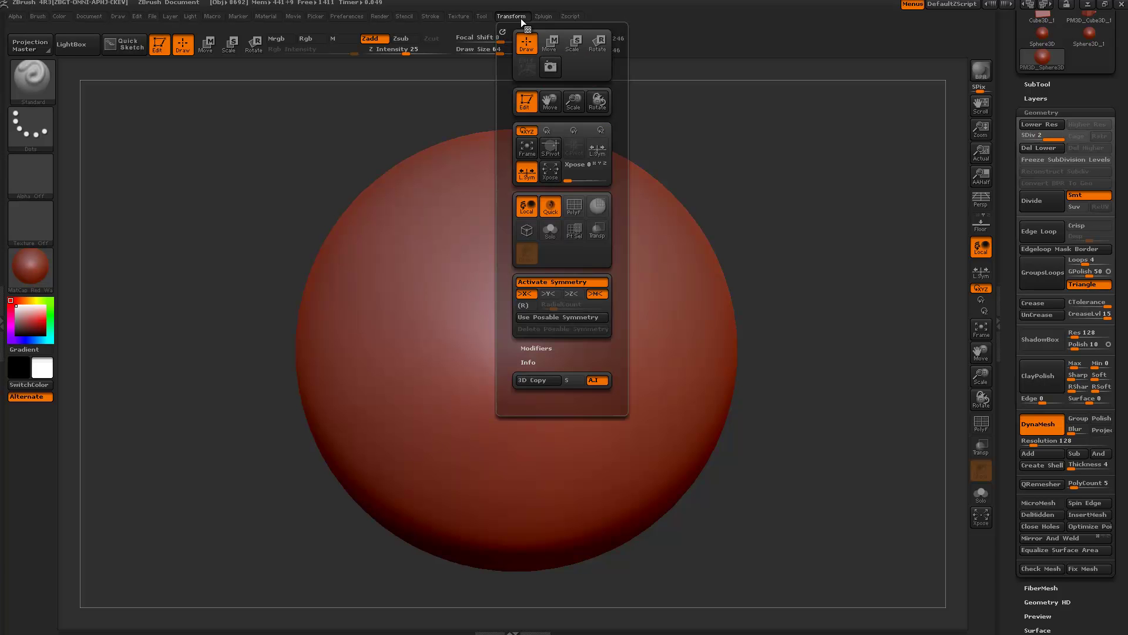
pyautogui.click(533, 304)
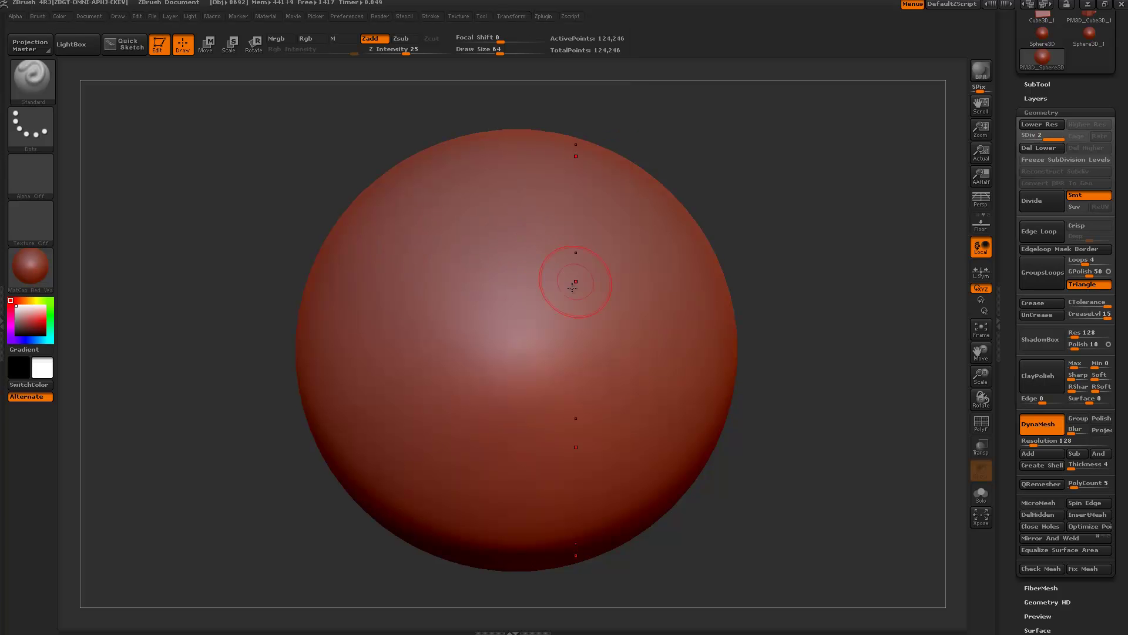
pyautogui.click(539, 19)
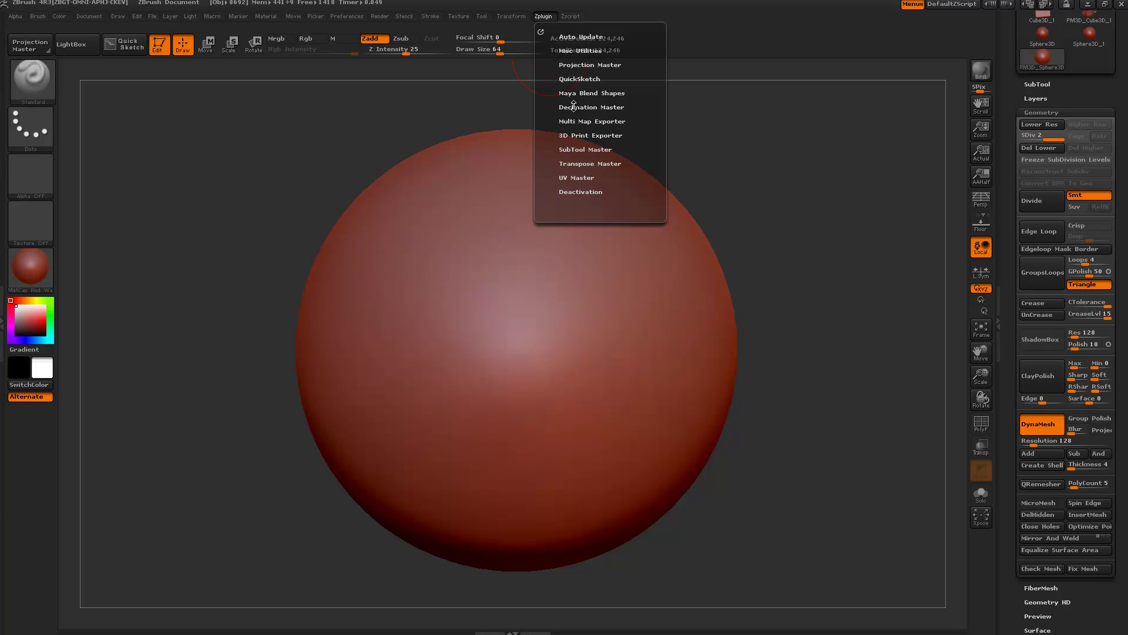
pyautogui.click(510, 18)
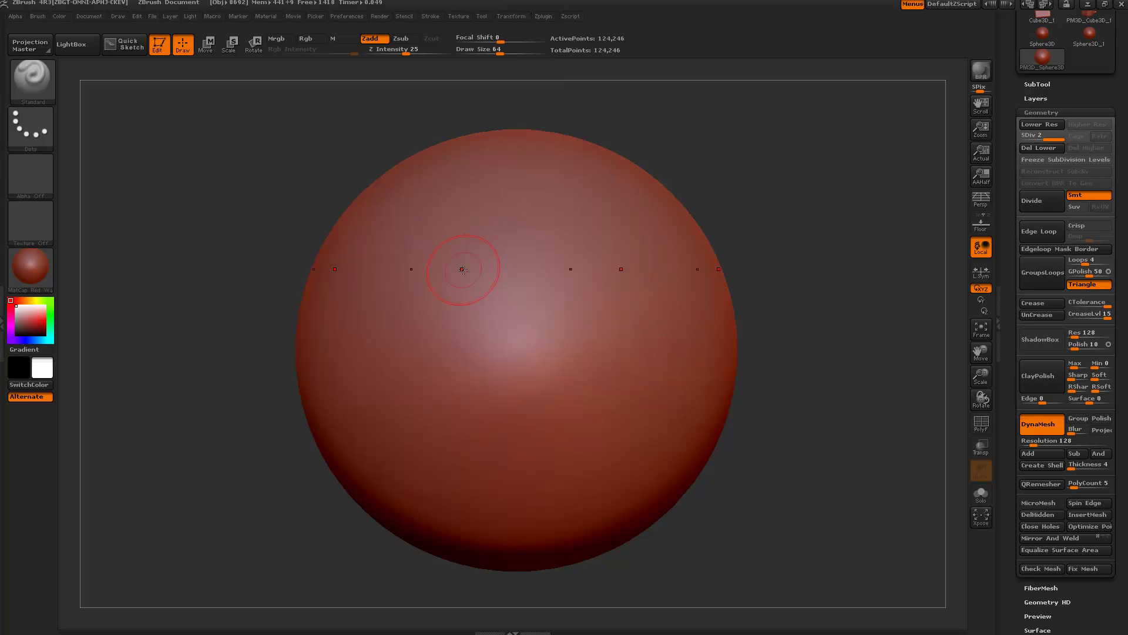
pyautogui.click(511, 16)
pyautogui.moveTo(297, 232); pyautogui.dragTo(424, 241)
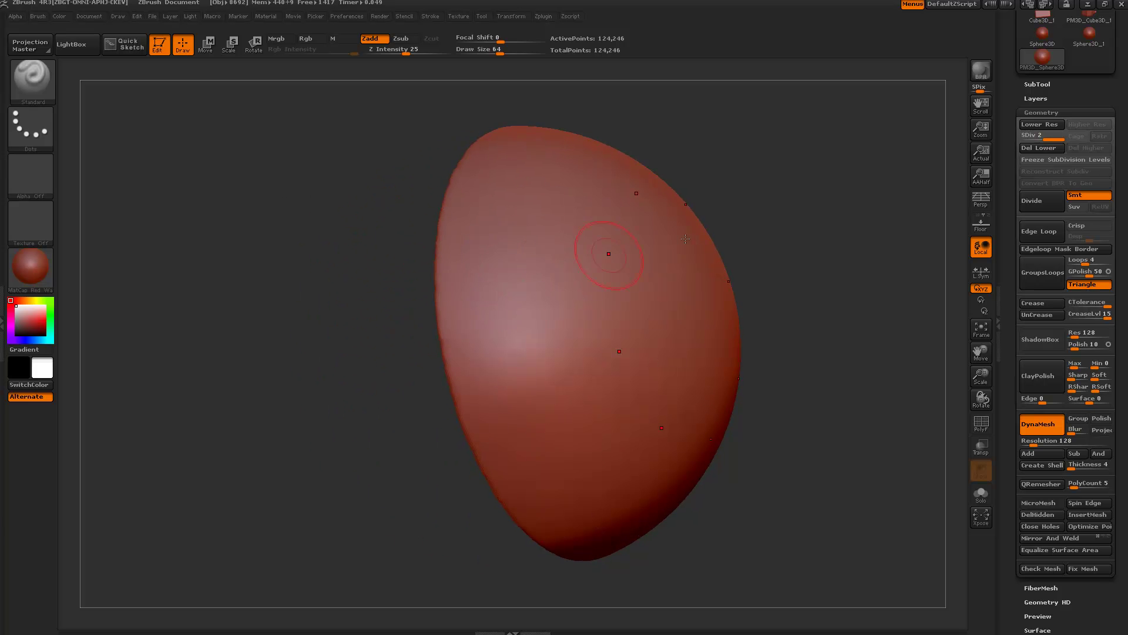
pyautogui.moveTo(759, 205); pyautogui.dragTo(730, 252)
pyautogui.moveTo(768, 211)
pyautogui.mouseDown()
pyautogui.moveTo(788, 264)
pyautogui.moveTo(700, 251)
pyautogui.mouseUp()
# Clip a small circle over the sphere's outer edge with ClipCircleCenter to form eight pegs around the rim
pyautogui.hotkey('ctrl', 'shift')
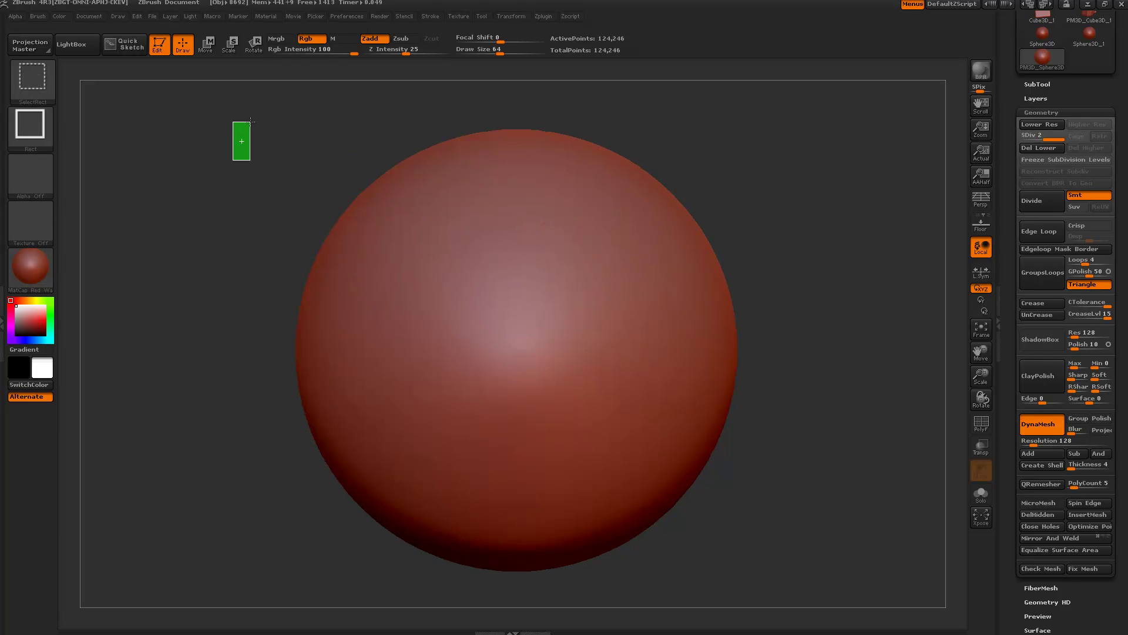
pyautogui.keyDown('ctrl'); pyautogui.keyDown('shift'); pyautogui.moveTo(251, 122); pyautogui.dragTo(247, 141); pyautogui.keyUp('shift'); pyautogui.keyUp('ctrl')
pyautogui.press('b')
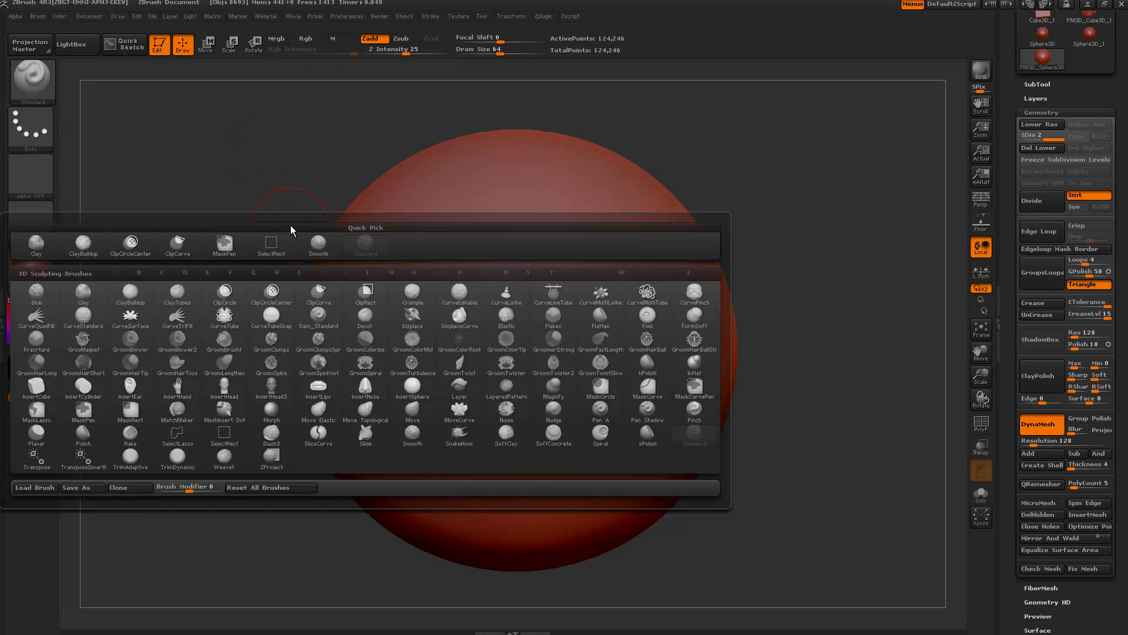
pyautogui.hotkey('ctrl', 'shift')
pyautogui.keyDown('ctrl'); pyautogui.keyDown('shift'); pyautogui.click(40, 83); pyautogui.keyUp('shift'); pyautogui.keyUp('ctrl')
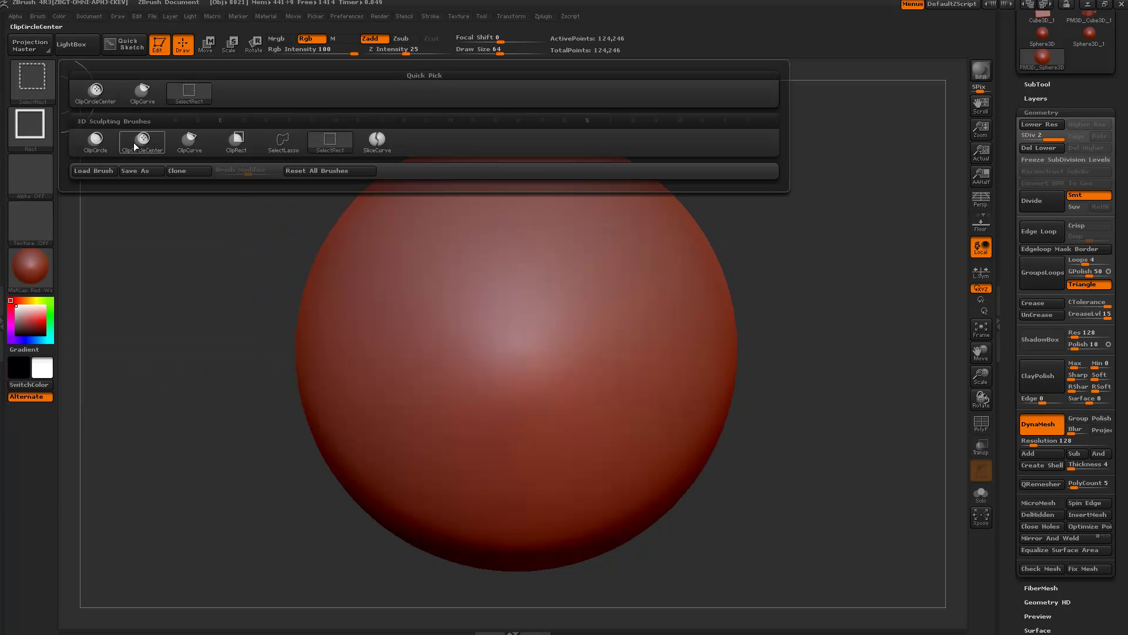
pyautogui.keyDown('ctrl'); pyautogui.keyDown('shift'); pyautogui.click(143, 146); pyautogui.keyUp('shift'); pyautogui.keyUp('ctrl')
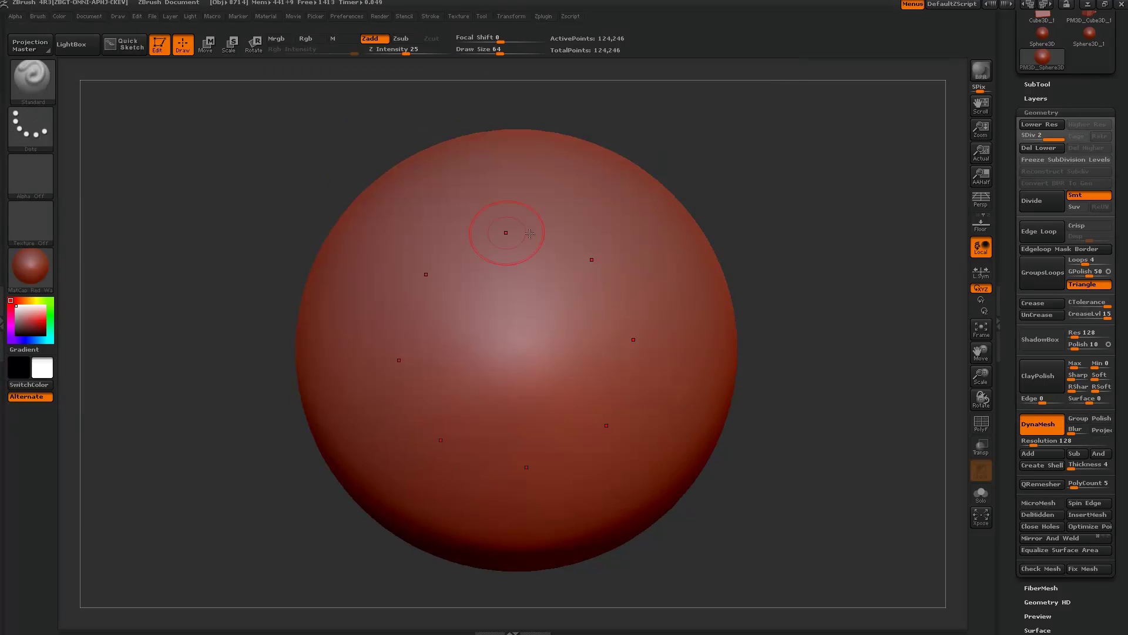
pyautogui.hotkey('ctrl', 'shift')
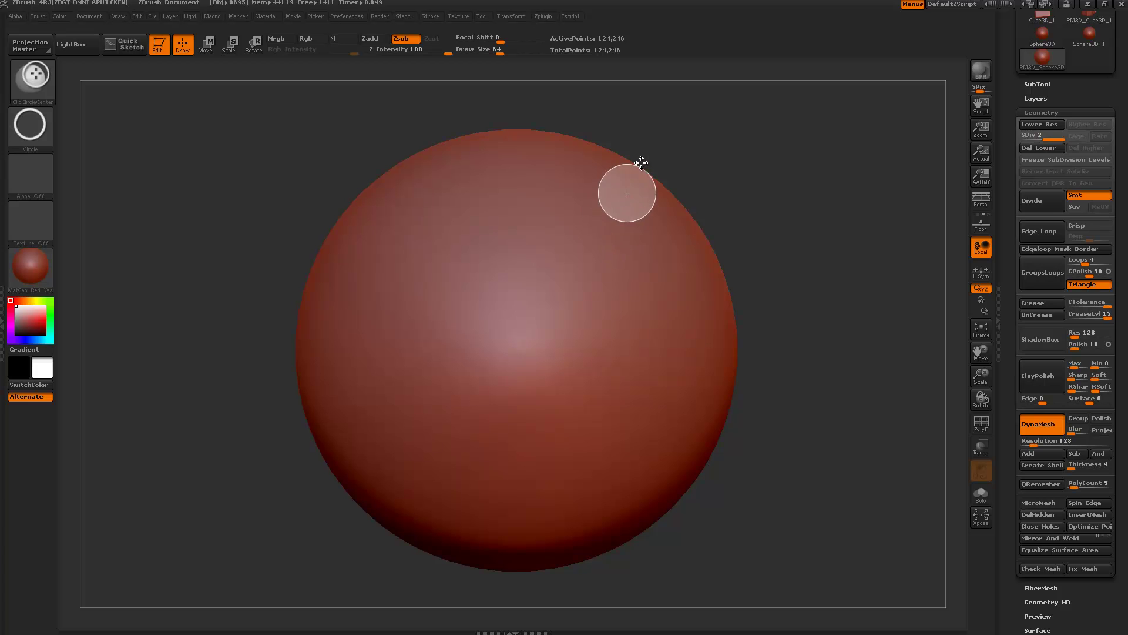
pyautogui.keyDown('ctrl'); pyautogui.keyDown('shift'); pyautogui.moveTo(644, 158); pyautogui.dragTo(647, 150); pyautogui.keyUp('shift'); pyautogui.keyUp('ctrl')
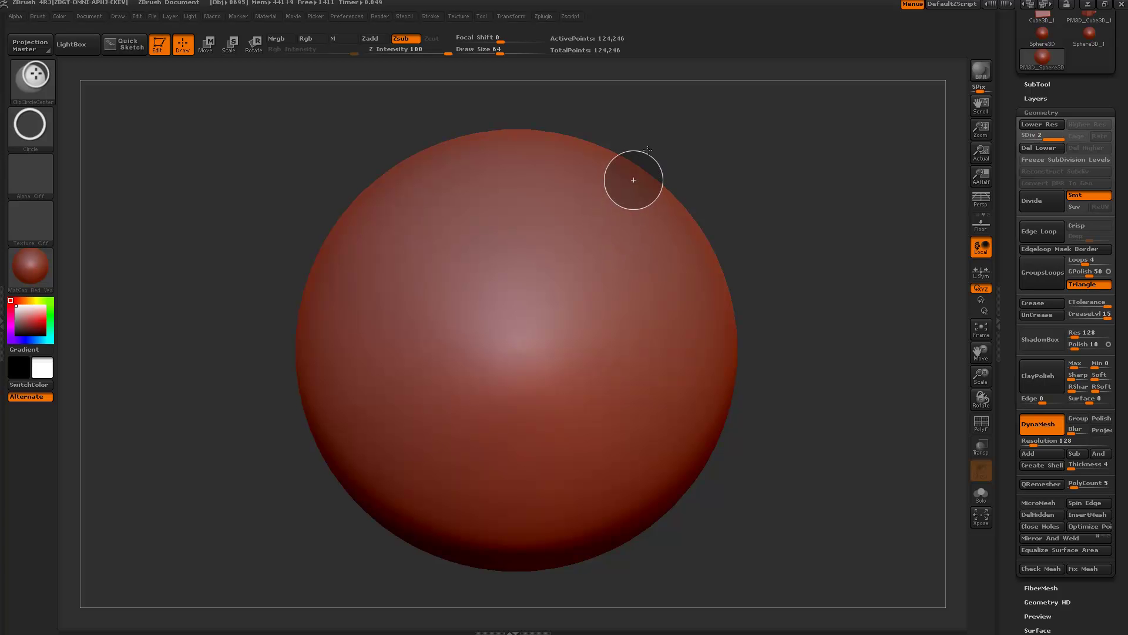
pyautogui.moveTo(758, 329)
pyautogui.mouseDown()
pyautogui.moveTo(781, 294)
pyautogui.moveTo(795, 294)
pyautogui.moveTo(708, 157)
pyautogui.moveTo(756, 352)
pyautogui.moveTo(796, 358)
pyautogui.moveTo(797, 212)
pyautogui.moveTo(743, 279)
pyautogui.moveTo(857, 416)
pyautogui.mouseUp()
pyautogui.hotkey('ctrl', 'z')
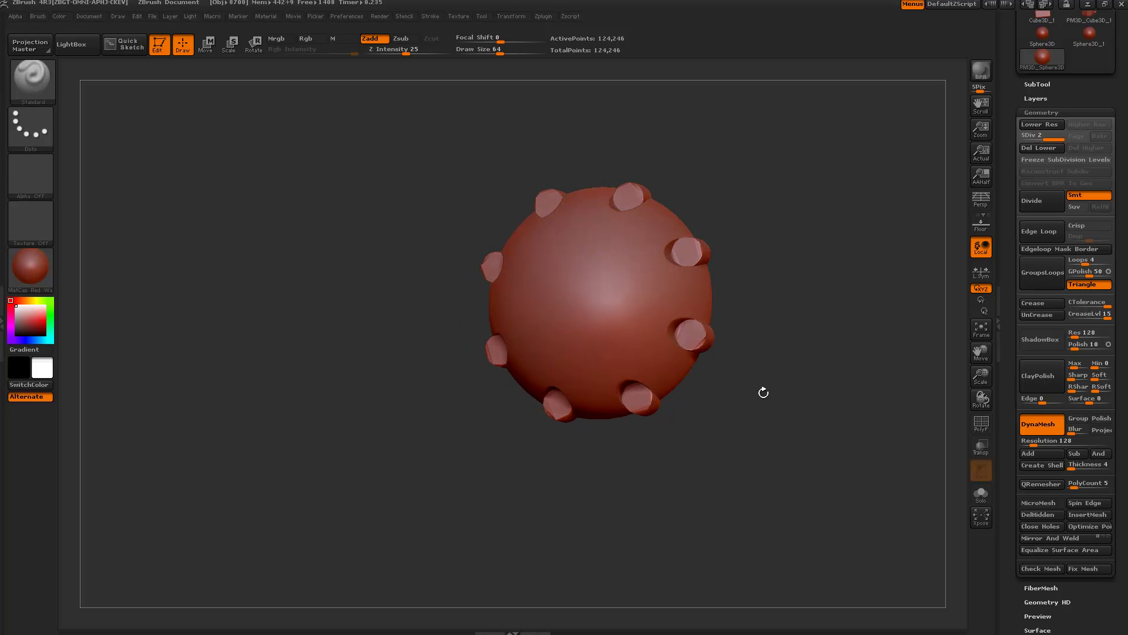
# Flatten the top of the dome by cutting it in side view with a straight ClipCurve line
pyautogui.keyDown('alt'); pyautogui.moveTo(793, 370); pyautogui.dragTo(768, 386); pyautogui.keyUp('alt')
pyautogui.moveTo(650, 182)
pyautogui.keyDown('ctrl'); pyautogui.keyDown('shift'); pyautogui.mouseDown()
pyautogui.moveTo(650, 457)
pyautogui.moveTo(624, 457)
pyautogui.moveTo(633, 447)
pyautogui.mouseUp(); pyautogui.keyUp('shift'); pyautogui.keyUp('ctrl')
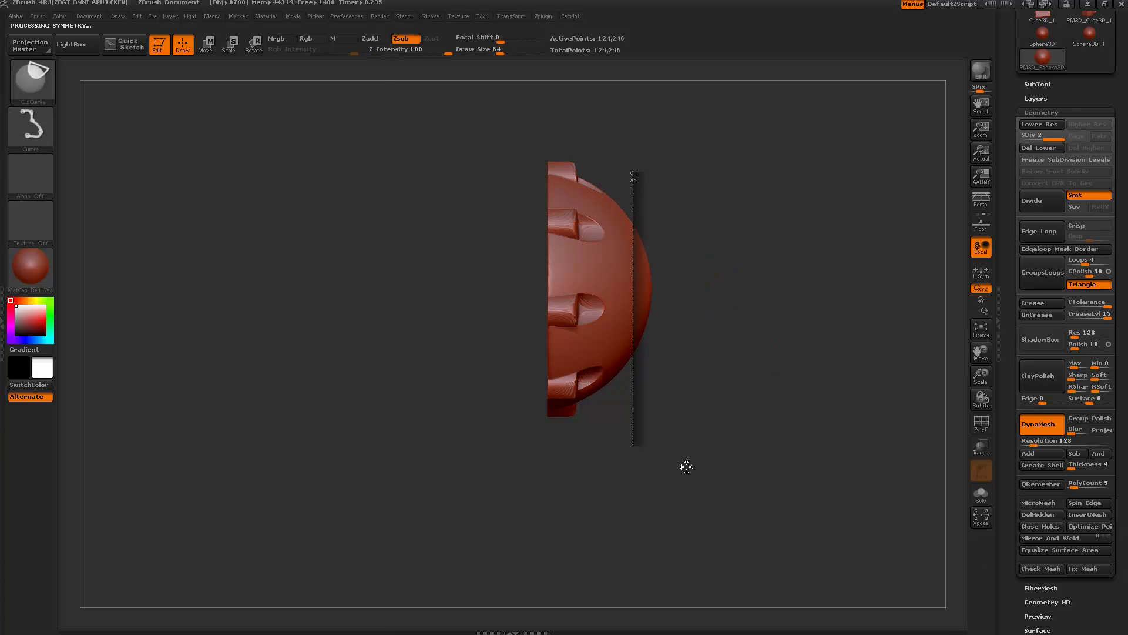
pyautogui.moveTo(690, 468)
pyautogui.mouseDown()
pyautogui.moveTo(653, 479)
pyautogui.moveTo(733, 451)
pyautogui.moveTo(697, 445)
pyautogui.moveTo(730, 410)
pyautogui.moveTo(826, 534)
pyautogui.moveTo(866, 461)
pyautogui.moveTo(868, 409)
pyautogui.mouseUp()
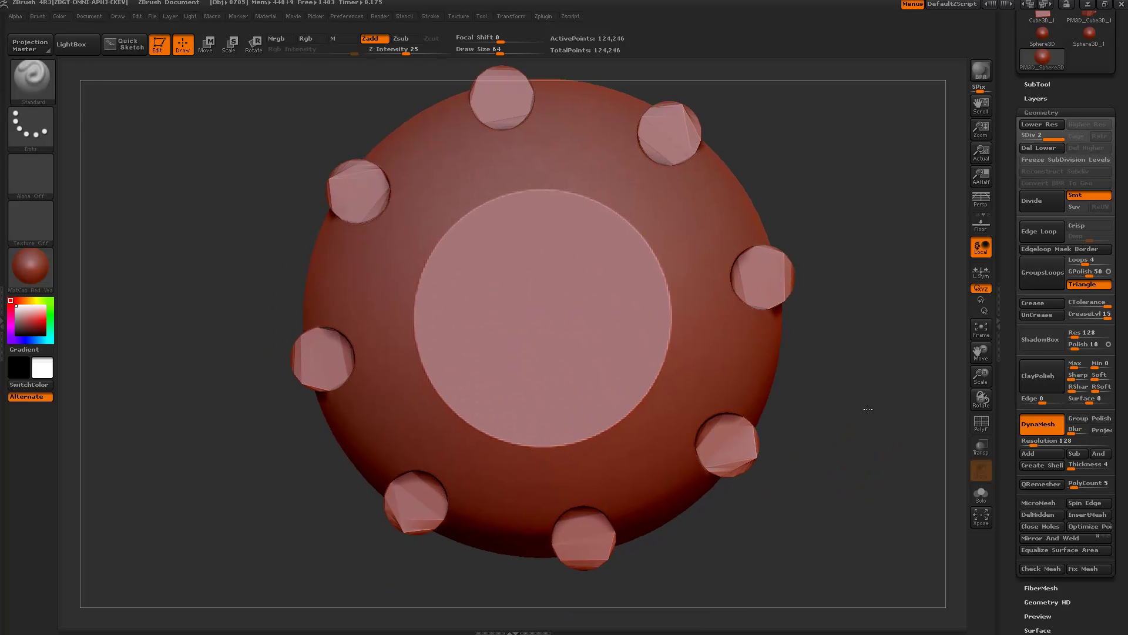
# Mask a circle centred on the flat face with the MaskCircle brush and a circle stroke, and invert the mask
pyautogui.keyDown('ctrl'); pyautogui.click(37, 86); pyautogui.keyUp('ctrl')
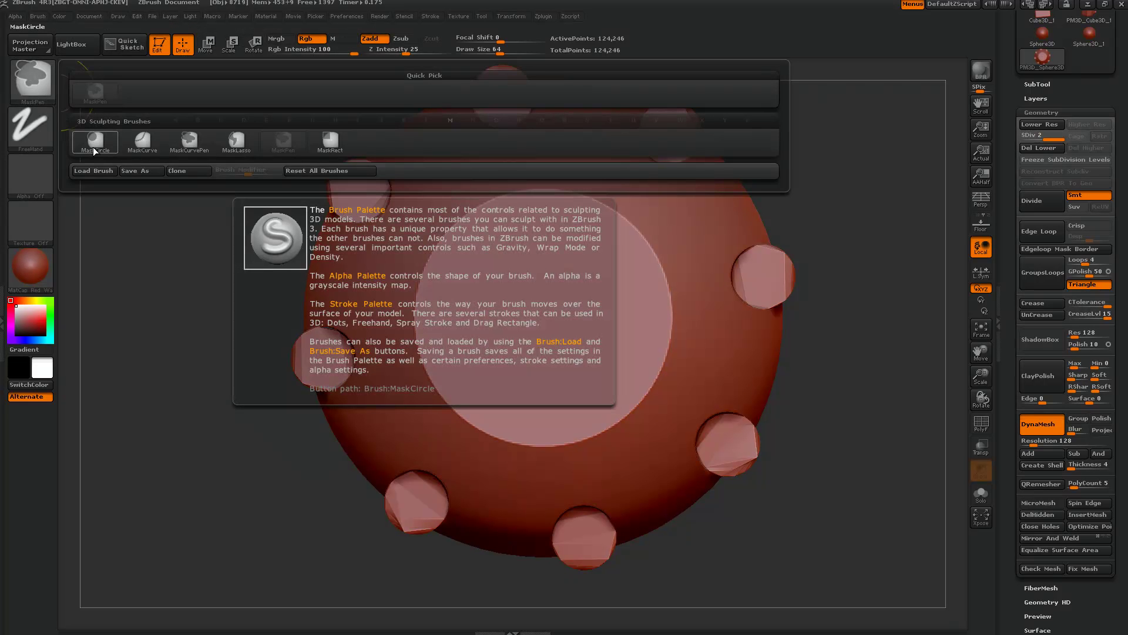
pyautogui.click(94, 146)
pyautogui.click(36, 134)
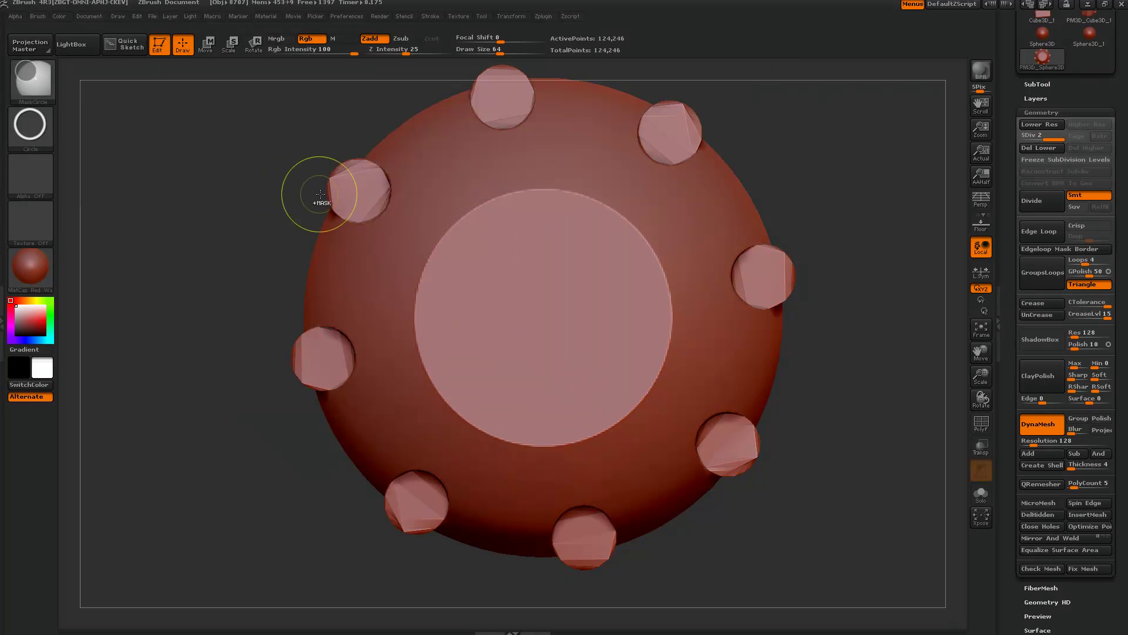
pyautogui.keyDown('ctrl'); pyautogui.click(31, 117); pyautogui.keyUp('ctrl')
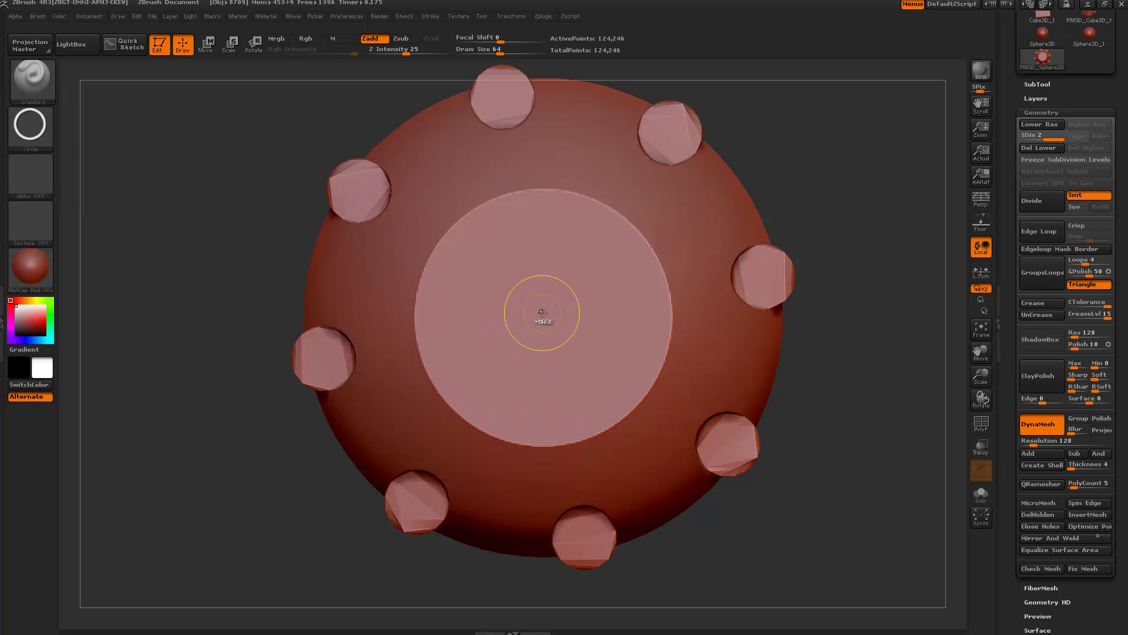
pyautogui.moveTo(541, 312)
pyautogui.keyDown('ctrl'); pyautogui.mouseDown()
pyautogui.moveTo(605, 185)
pyautogui.moveTo(590, 209)
pyautogui.mouseUp(); pyautogui.keyUp('ctrl')
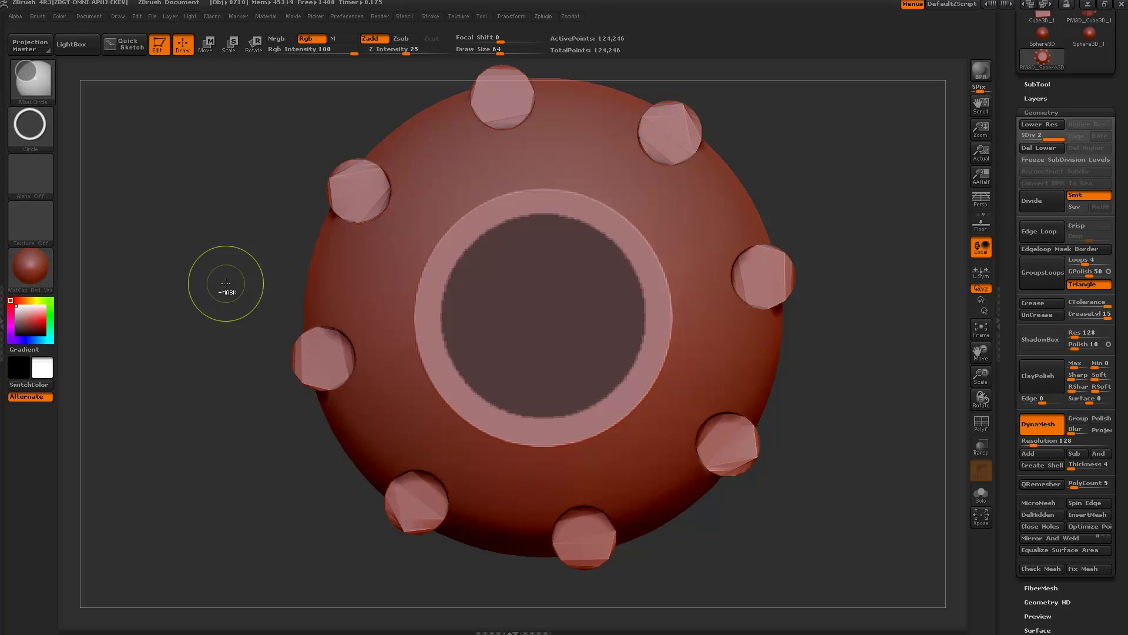
pyautogui.keyDown('ctrl'); pyautogui.click(226, 283); pyautogui.keyUp('ctrl')
# Place a Move transpose line at the middle of the flat top and align it perpendicular to that face
pyautogui.keyDown('alt'); pyautogui.moveTo(221, 323); pyautogui.dragTo(206, 280); pyautogui.keyUp('alt')
pyautogui.moveTo(738, 415)
pyautogui.mouseDown()
pyautogui.moveTo(788, 422)
pyautogui.moveTo(786, 373)
pyautogui.moveTo(818, 398)
pyautogui.moveTo(819, 441)
pyautogui.mouseUp()
pyautogui.press('w')
pyautogui.moveTo(538, 296); pyautogui.dragTo(578, 360)
pyautogui.keyDown('shift'); pyautogui.moveTo(796, 501); pyautogui.dragTo(794, 362); pyautogui.keyUp('shift')
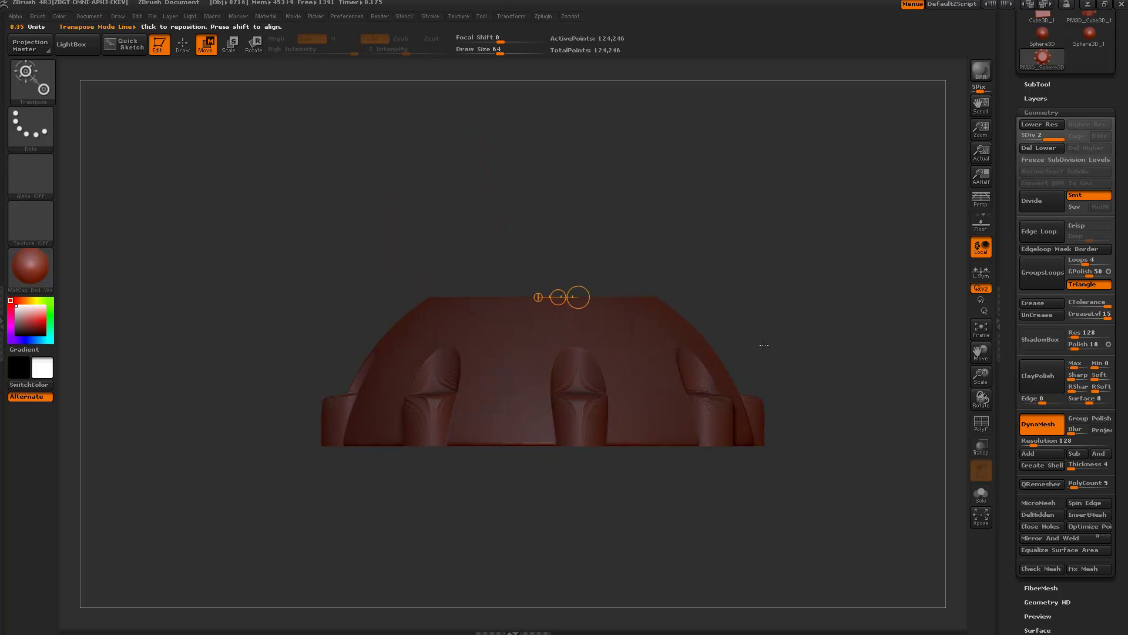
pyautogui.keyDown('shift'); pyautogui.moveTo(589, 299); pyautogui.dragTo(562, 204); pyautogui.keyUp('shift')
pyautogui.keyDown('shift'); pyautogui.moveTo(730, 237); pyautogui.dragTo(729, 270); pyautogui.keyUp('shift')
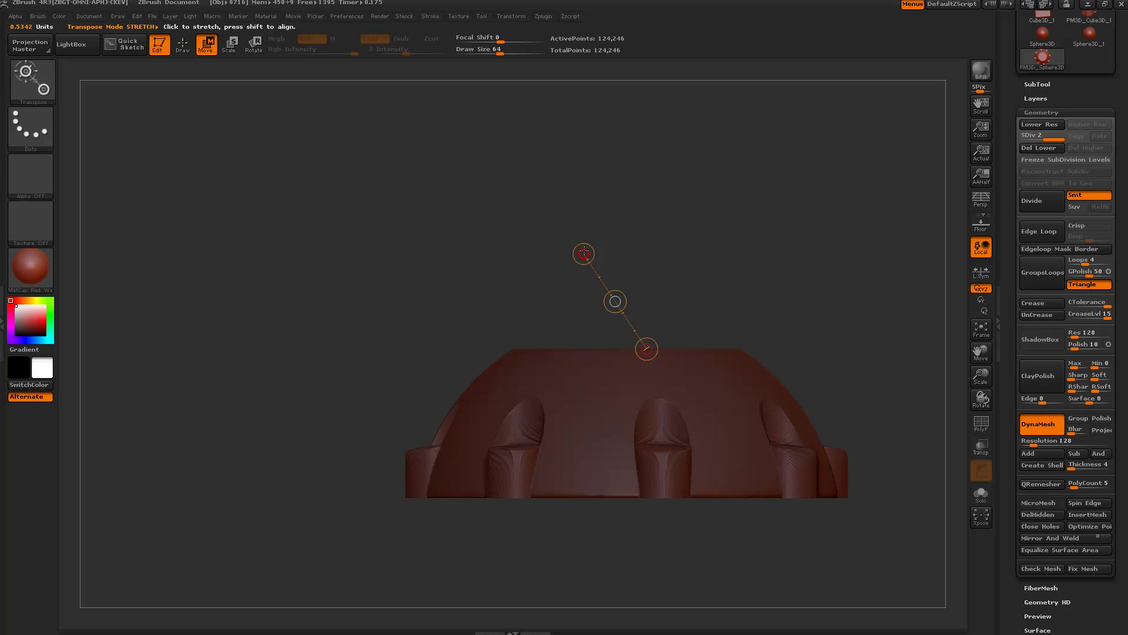
pyautogui.keyDown('shift'); pyautogui.moveTo(589, 241); pyautogui.dragTo(646, 242); pyautogui.keyUp('shift')
pyautogui.click(646, 247)
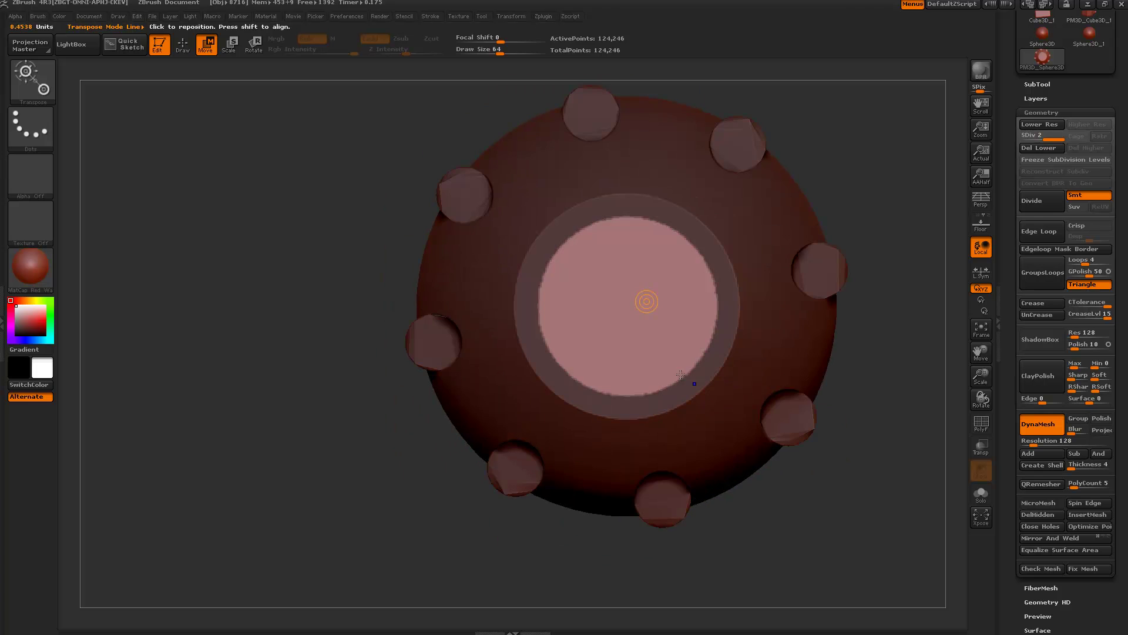
pyautogui.moveTo(865, 496); pyautogui.dragTo(863, 329)
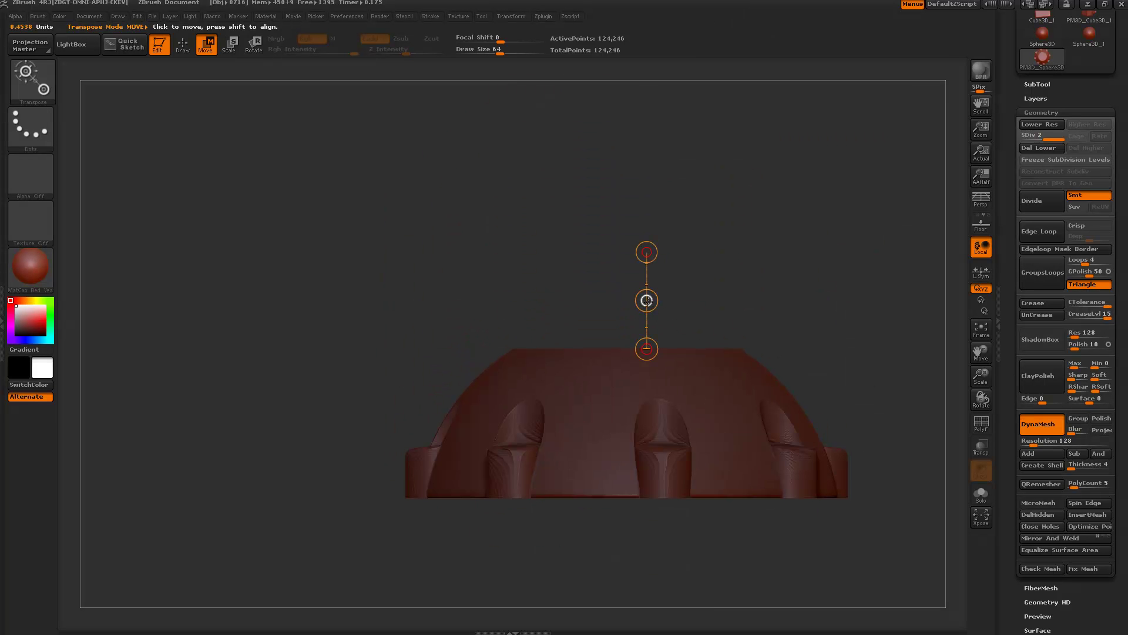
# Move the unmasked circle inward along the transpose line to form a central recess, and clear the mask
pyautogui.moveTo(647, 301); pyautogui.dragTo(647, 313)
pyautogui.moveTo(773, 275); pyautogui.dragTo(850, 516)
pyautogui.keyDown('shift'); pyautogui.moveTo(847, 293); pyautogui.dragTo(869, 327); pyautogui.keyUp('shift')
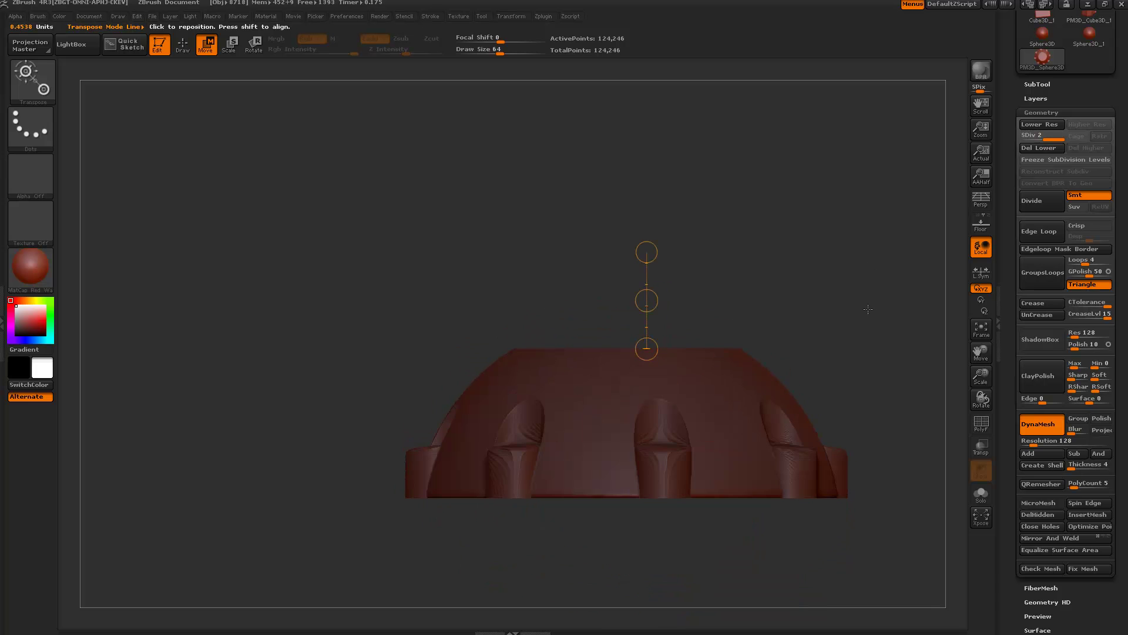
pyautogui.keyDown('ctrl'); pyautogui.moveTo(902, 556); pyautogui.dragTo(434, 436); pyautogui.keyUp('ctrl')
pyautogui.moveTo(329, 391); pyautogui.dragTo(307, 360)
pyautogui.moveTo(617, 364)
pyautogui.mouseDown()
pyautogui.moveTo(610, 330)
pyautogui.moveTo(604, 391)
pyautogui.mouseUp()
pyautogui.keyDown('ctrl'); pyautogui.moveTo(761, 277); pyautogui.dragTo(794, 318); pyautogui.keyUp('ctrl')
pyautogui.press('q')
# Clip small circles with ClipCircleCenter at a higher radial symmetry count, ringing the dome between the recess and the rim pegs
pyautogui.moveTo(820, 366)
pyautogui.keyDown('alt'); pyautogui.mouseDown()
pyautogui.moveTo(666, 249)
pyautogui.moveTo(694, 387)
pyautogui.moveTo(761, 348)
pyautogui.moveTo(674, 348)
pyautogui.moveTo(717, 360)
pyautogui.moveTo(717, 371)
pyautogui.mouseUp(); pyautogui.keyUp('alt')
pyautogui.moveTo(742, 300)
pyautogui.keyDown('alt'); pyautogui.mouseDown()
pyautogui.moveTo(827, 509)
pyautogui.moveTo(850, 539)
pyautogui.mouseUp(); pyautogui.keyUp('alt')
pyautogui.press('ctrl')
pyautogui.keyDown('ctrl'); pyautogui.keyDown('shift'); pyautogui.click(38, 79); pyautogui.keyUp('shift'); pyautogui.keyUp('ctrl')
pyautogui.keyDown('ctrl'); pyautogui.keyDown('shift'); pyautogui.click(143, 150); pyautogui.keyUp('shift'); pyautogui.keyUp('ctrl')
pyautogui.moveTo(338, 306)
pyautogui.keyDown('alt'); pyautogui.mouseDown()
pyautogui.moveTo(376, 393)
pyautogui.moveTo(550, 338)
pyautogui.mouseUp(); pyautogui.keyUp('alt')
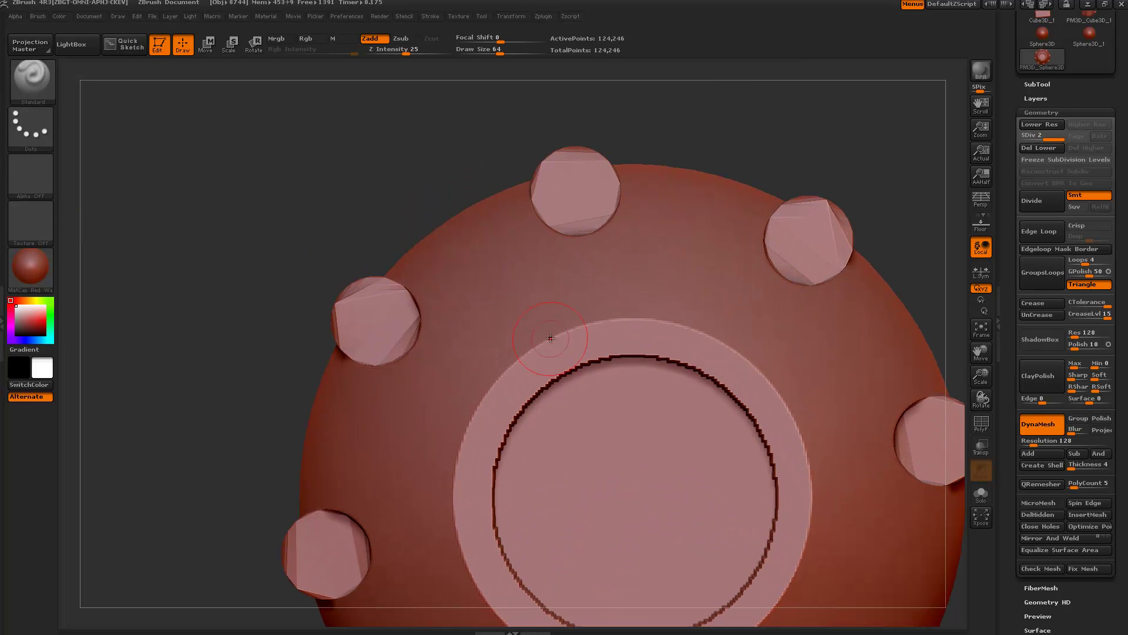
pyautogui.click(509, 16)
pyautogui.click(511, 16)
pyautogui.hotkey('ctrl', 'shift')
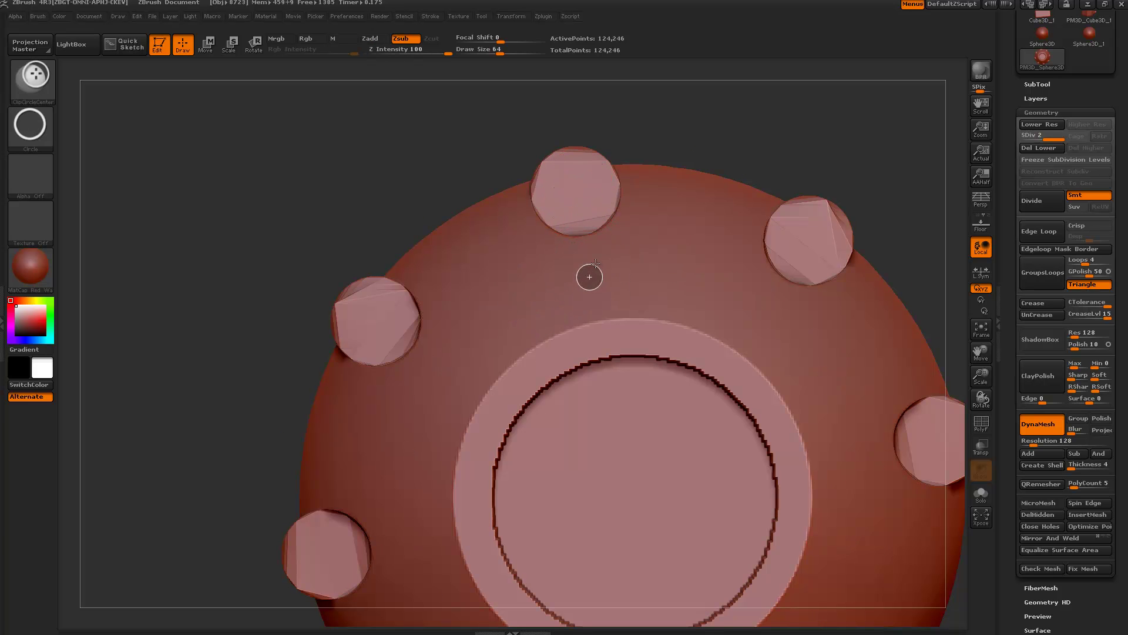
pyautogui.moveTo(231, 372)
pyautogui.keyDown('alt'); pyautogui.mouseDown()
pyautogui.moveTo(235, 349)
pyautogui.moveTo(289, 312)
pyautogui.moveTo(297, 262)
pyautogui.moveTo(340, 335)
pyautogui.moveTo(390, 370)
pyautogui.moveTo(441, 439)
pyautogui.moveTo(398, 431)
pyautogui.moveTo(422, 381)
pyautogui.mouseUp(); pyautogui.keyUp('alt')
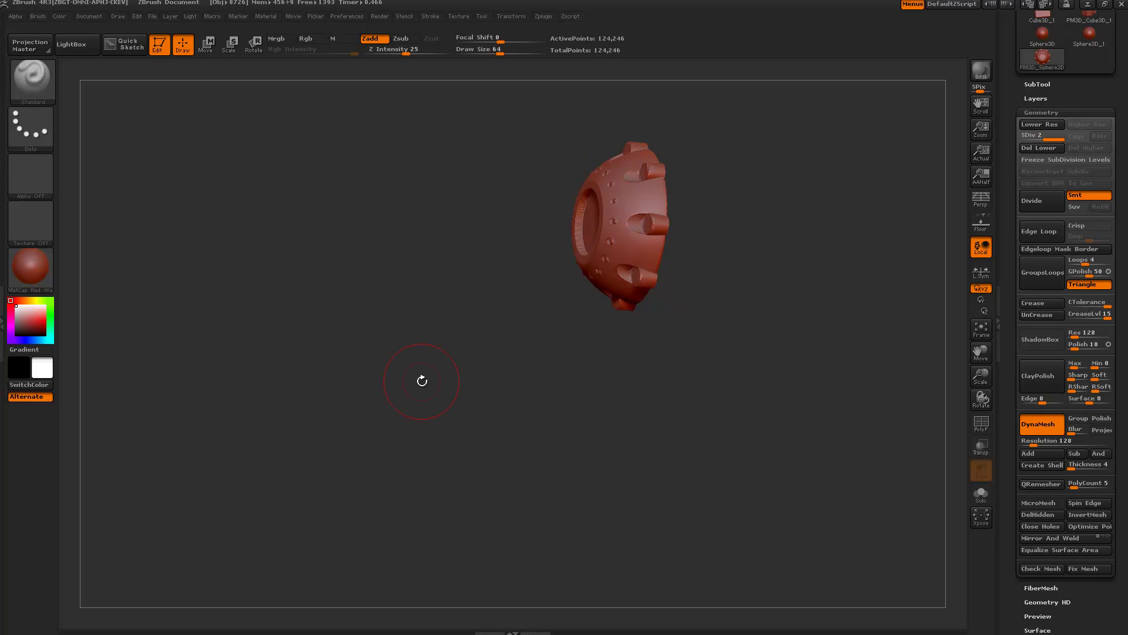
pyautogui.moveTo(422, 381); pyautogui.dragTo(217, 380)
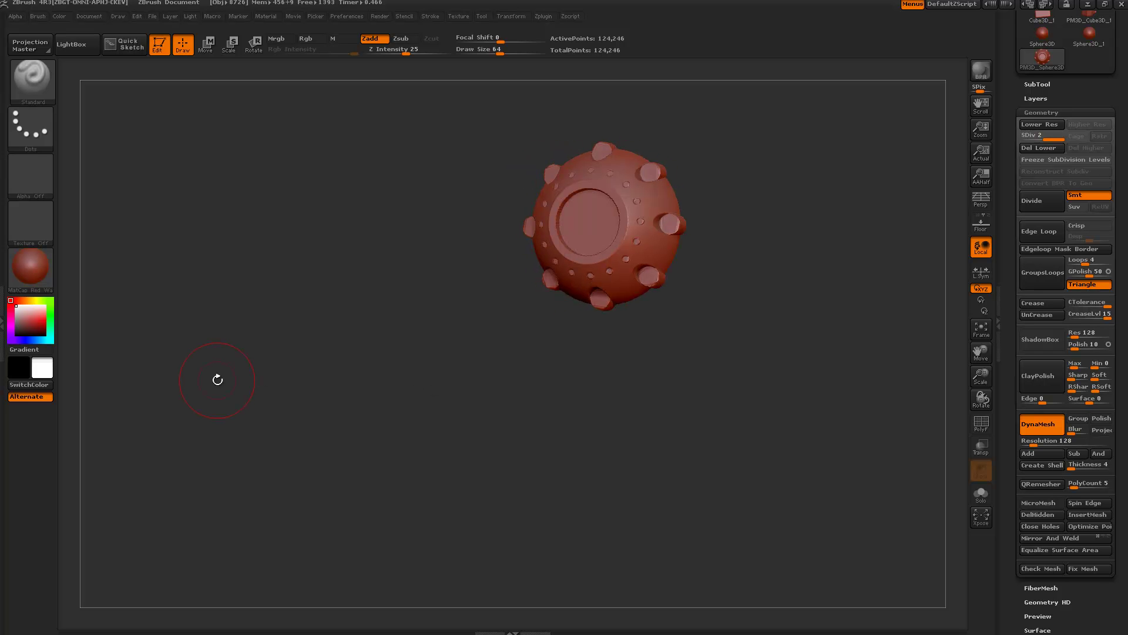